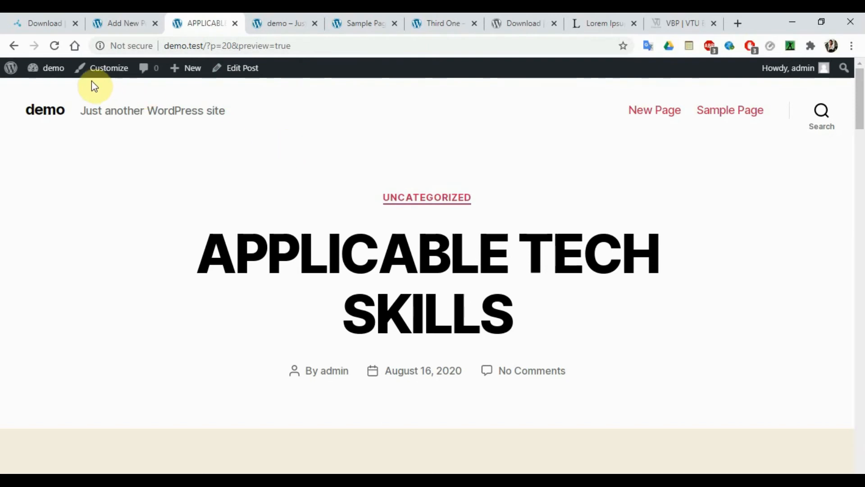
Go to the site's admin dashboard and open the Media Library.
{"action": "mouse_move", "coordinate": [54, 68]}
{"action": "left_click", "coordinate": [53, 91]}
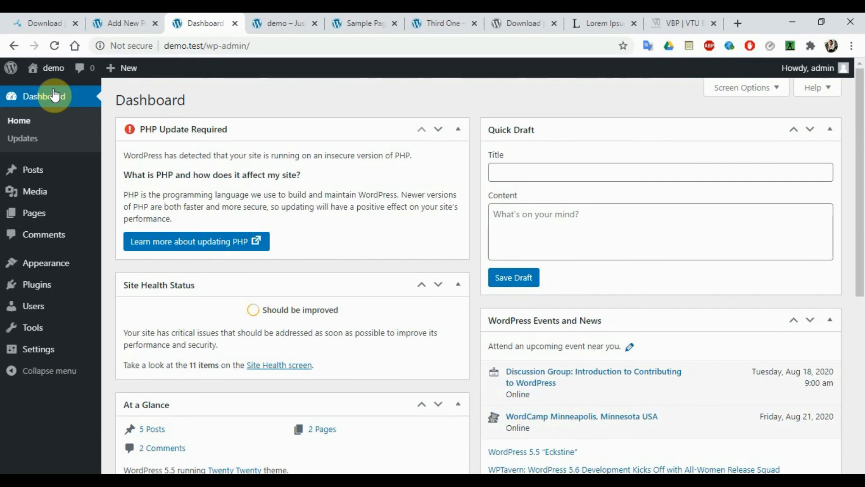
{"action": "mouse_move", "coordinate": [57, 194]}
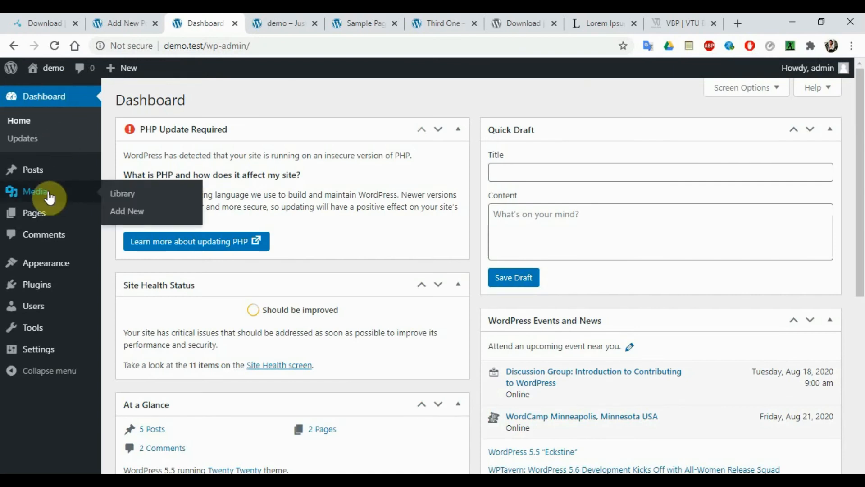
{"action": "left_click", "coordinate": [49, 197]}
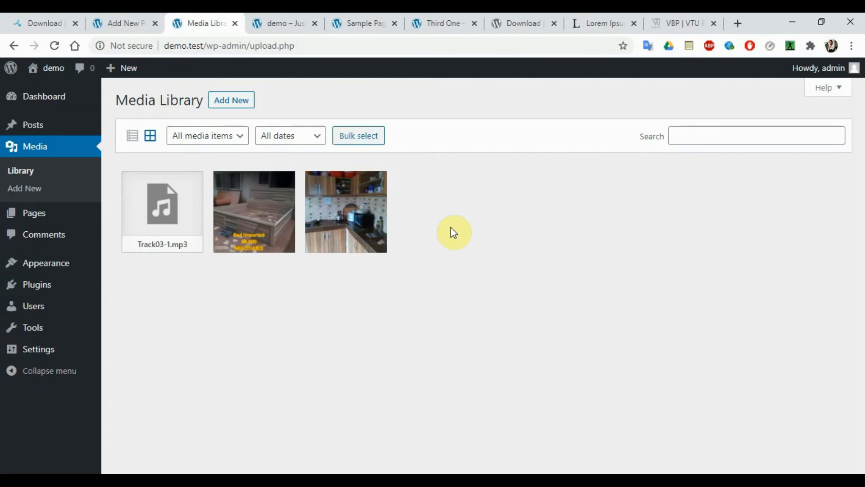
Upload airtime.PNG from the Pictures folder to the Media Library.
{"action": "left_click", "coordinate": [237, 104]}
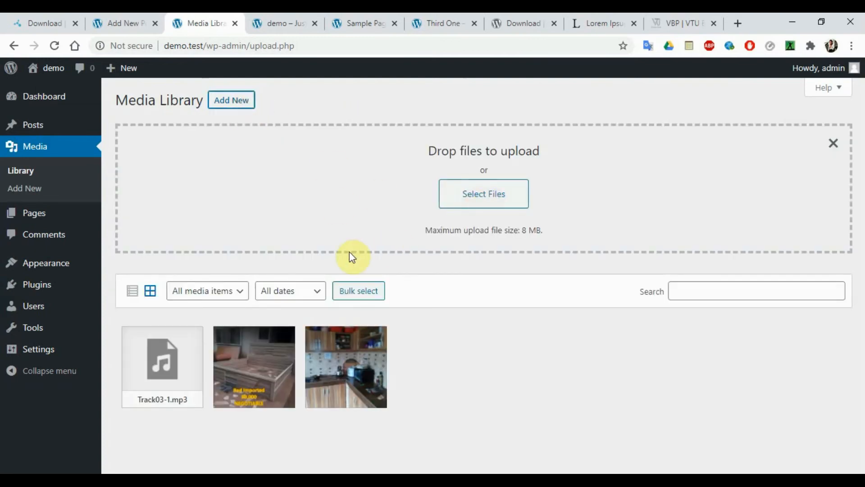
{"action": "left_click", "coordinate": [469, 195]}
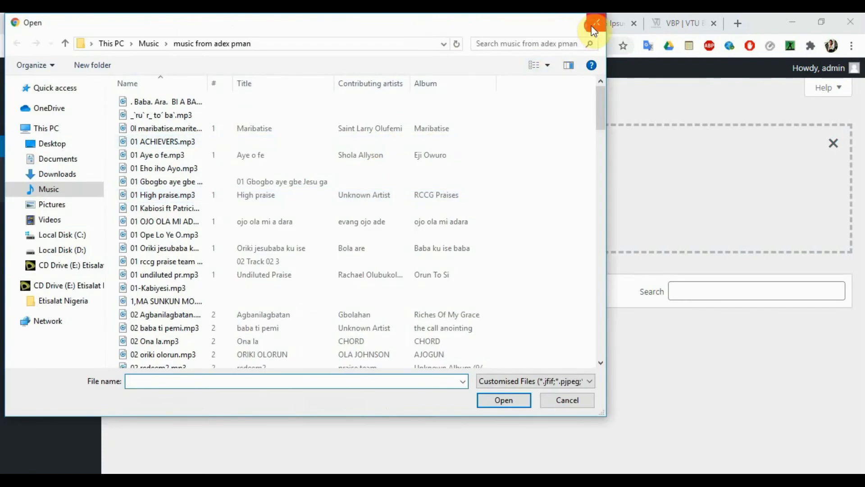
{"action": "left_click", "coordinate": [594, 26]}
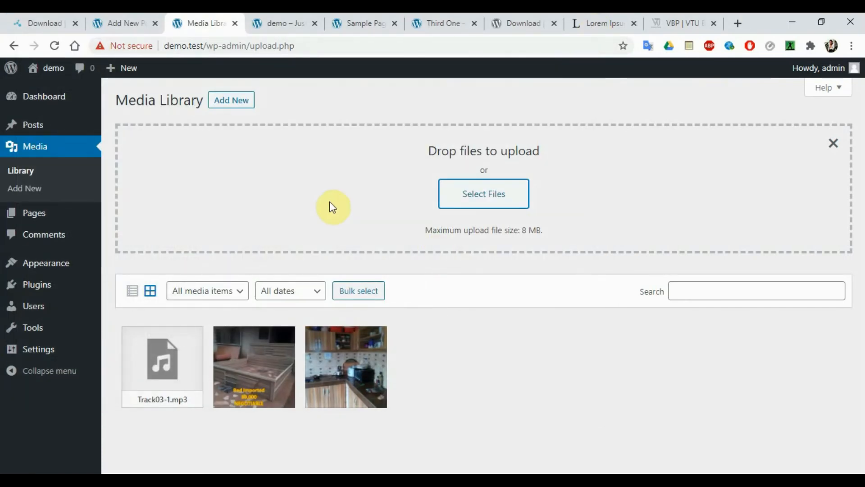
{"action": "left_click", "coordinate": [464, 198]}
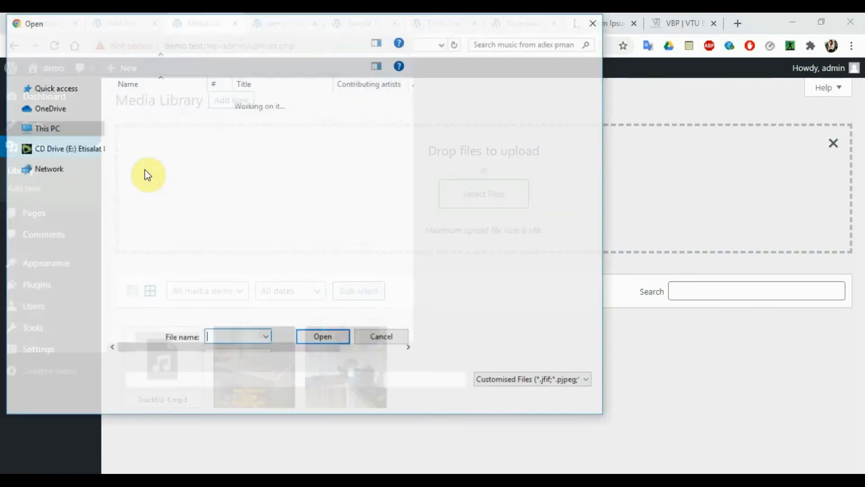
{"action": "left_click", "coordinate": [53, 205]}
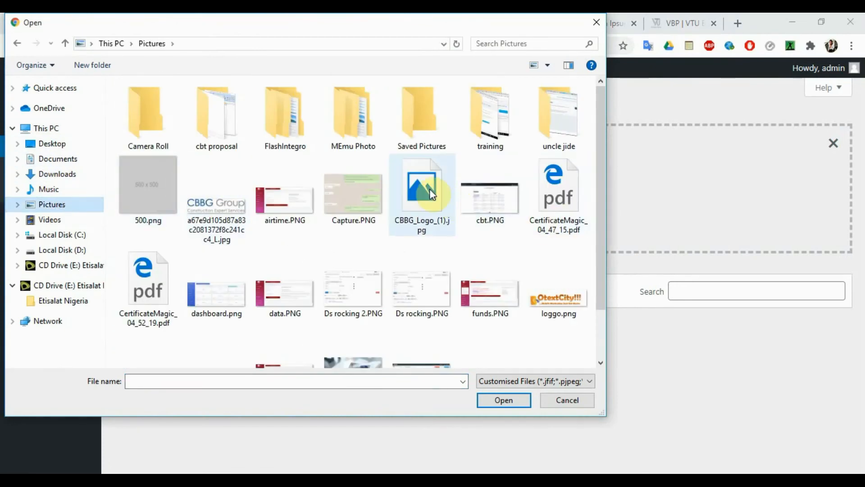
{"action": "double_click", "coordinate": [271, 210]}
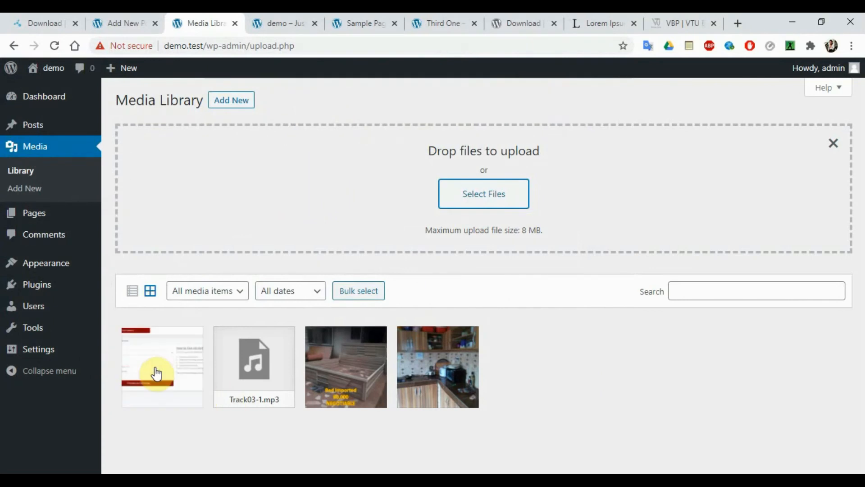
Set the alternative text of the uploaded airtime image to "airtime" and close its attachment details.
{"action": "left_click", "coordinate": [164, 368]}
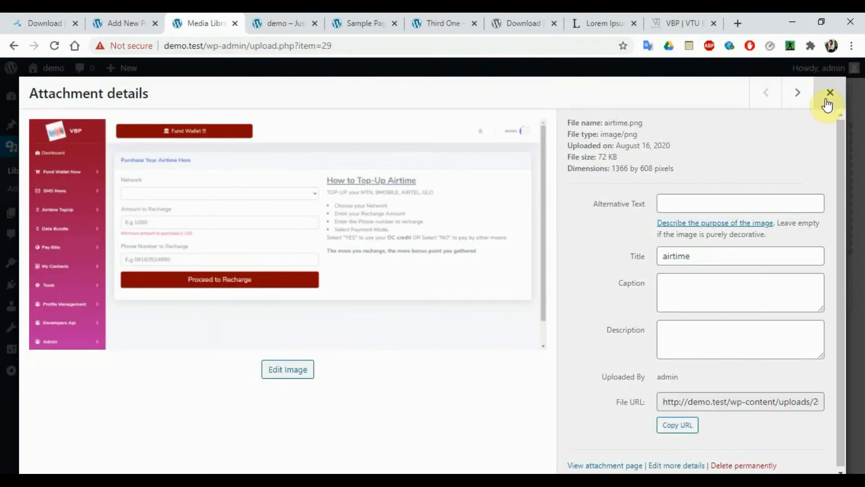
{"action": "left_click", "coordinate": [717, 205]}
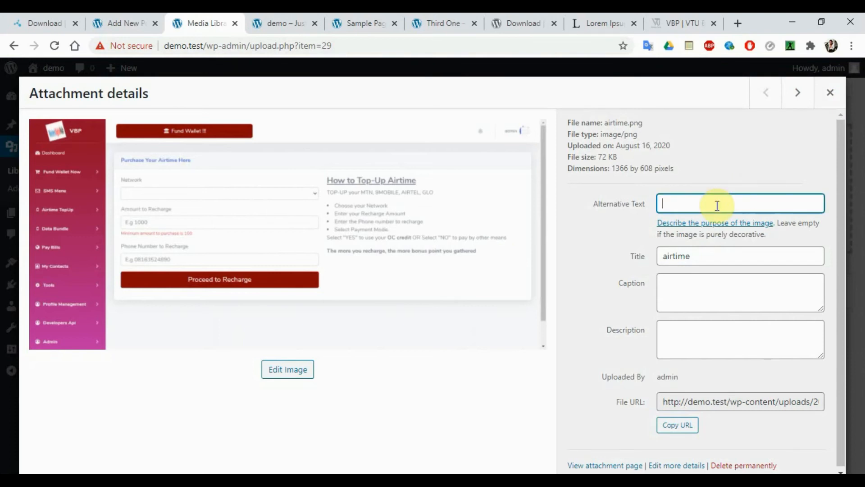
{"action": "type", "text": "airtime"}
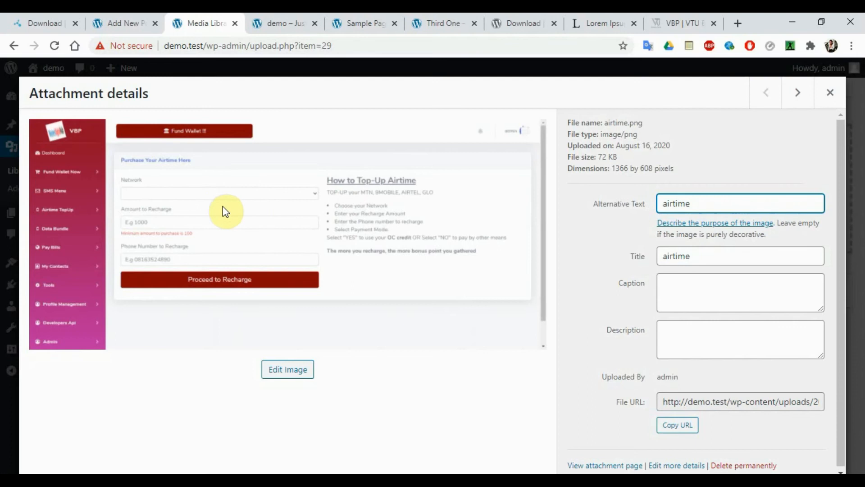
{"action": "left_click", "coordinate": [705, 295]}
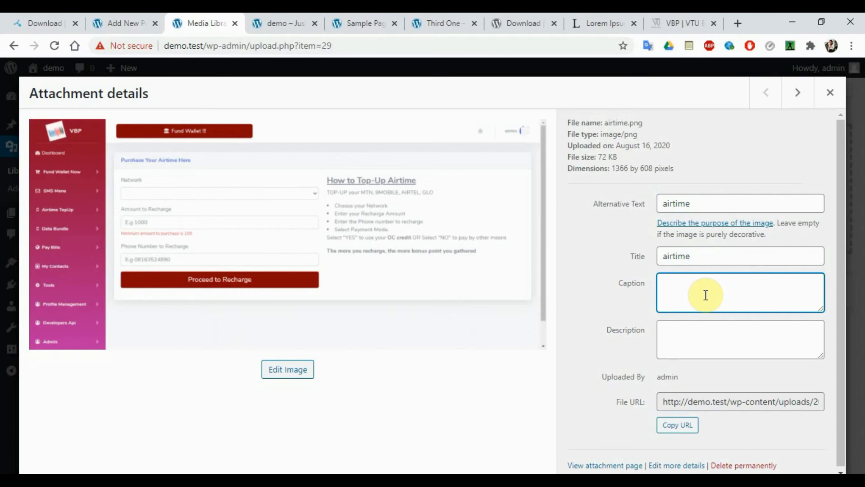
{"action": "left_click", "coordinate": [681, 197]}
{"action": "double_click", "coordinate": [681, 197]}
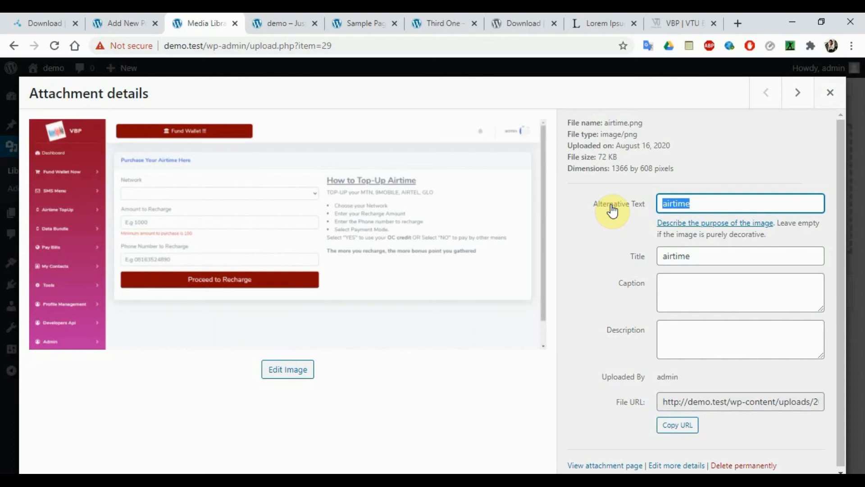
{"action": "left_click", "coordinate": [712, 257]}
{"action": "left_click", "coordinate": [829, 94]}
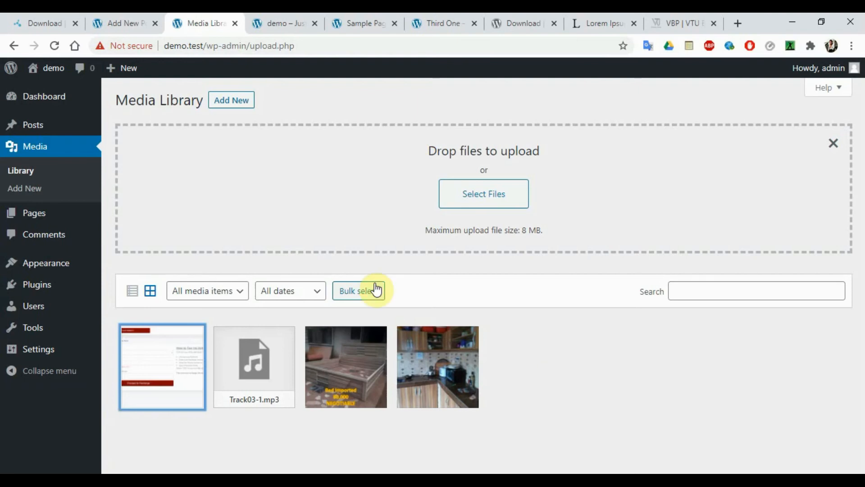
Look at the Media Library, the Upload New Media page and the Comments list.
{"action": "left_click", "coordinate": [27, 172]}
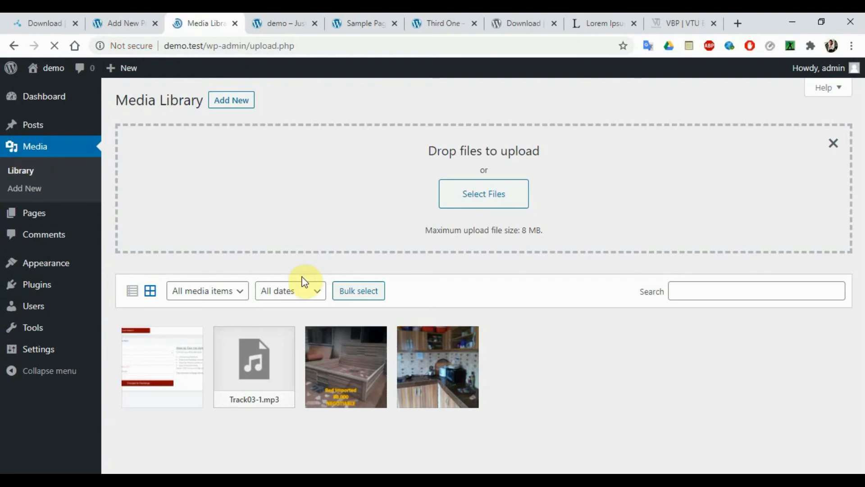
{"action": "left_click", "coordinate": [34, 193]}
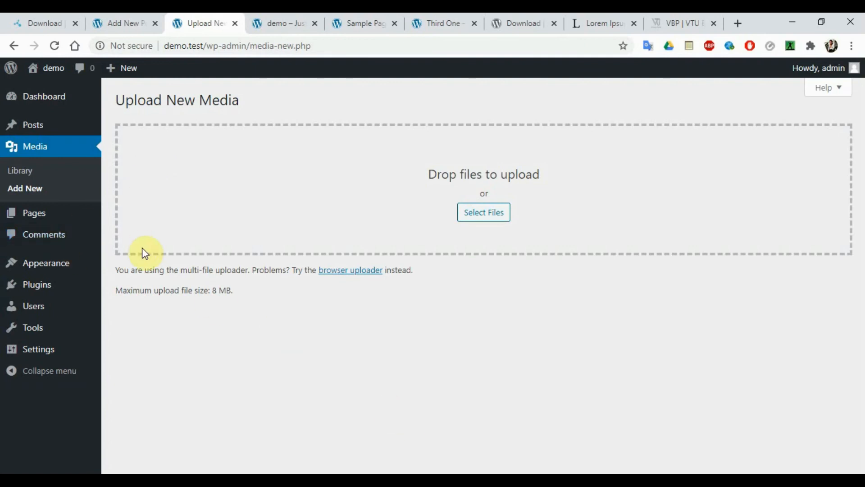
{"action": "left_click", "coordinate": [65, 239]}
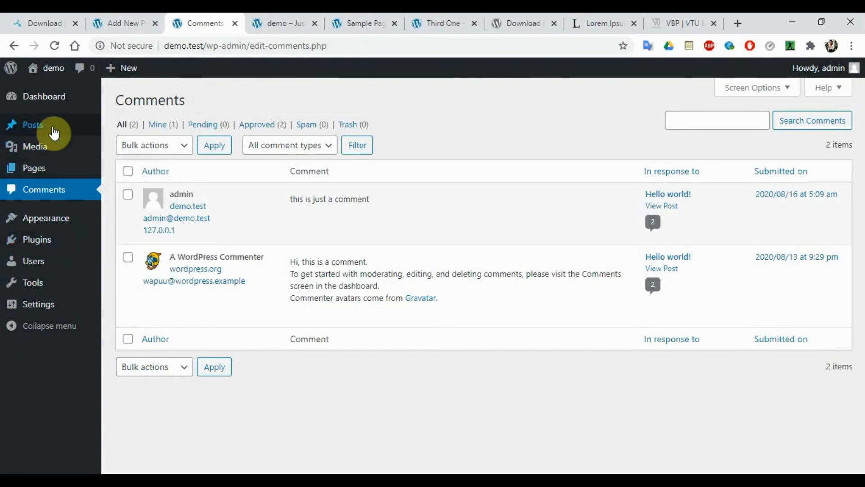
View the APPLICABLE TECH SKILLS post and post the comment "THIS DEMO PAGE IS AWESOME!" on it.
{"action": "mouse_move", "coordinate": [54, 133]}
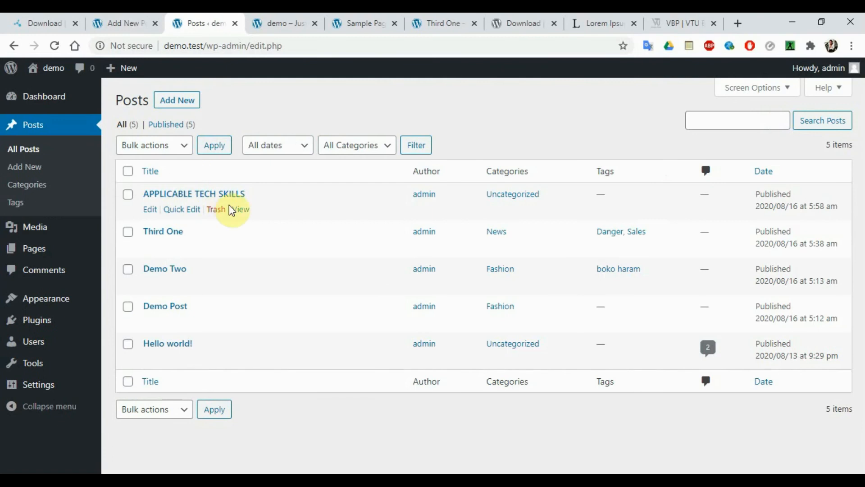
{"action": "left_click", "coordinate": [240, 210]}
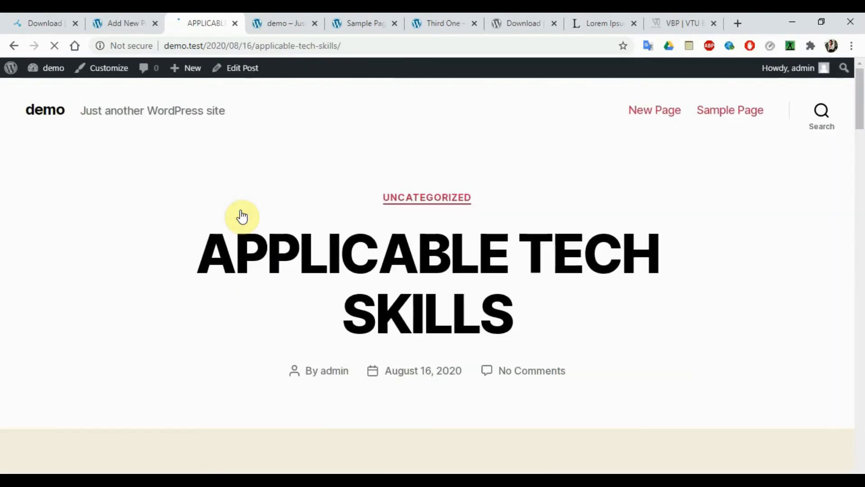
{"action": "left_click_drag", "start_coordinate": [863, 127], "coordinate": [859, 399]}
{"action": "left_click", "coordinate": [556, 368]}
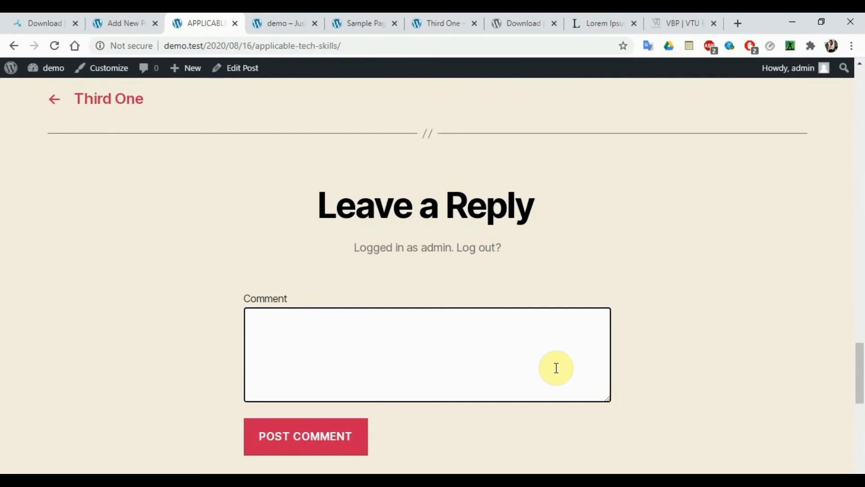
{"action": "type", "text": "THIS DEMO"}
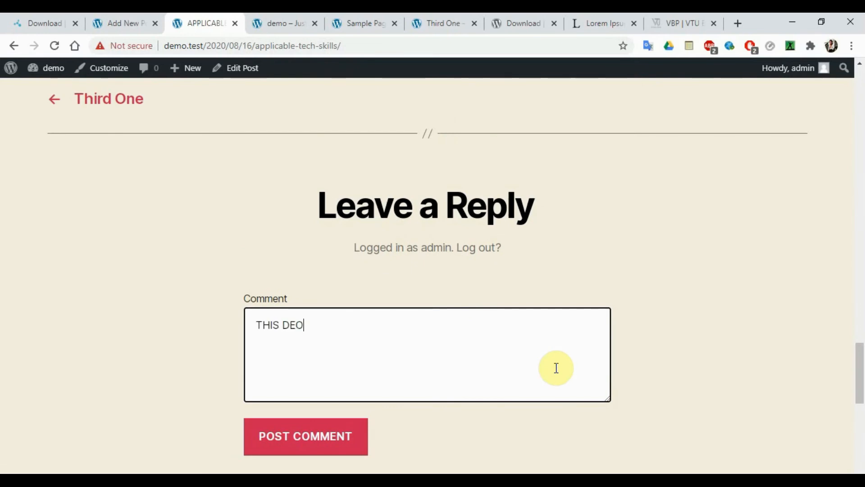
{"action": "key", "text": "BackSpace"}
{"action": "type", "text": "MO PAGE IS W"}
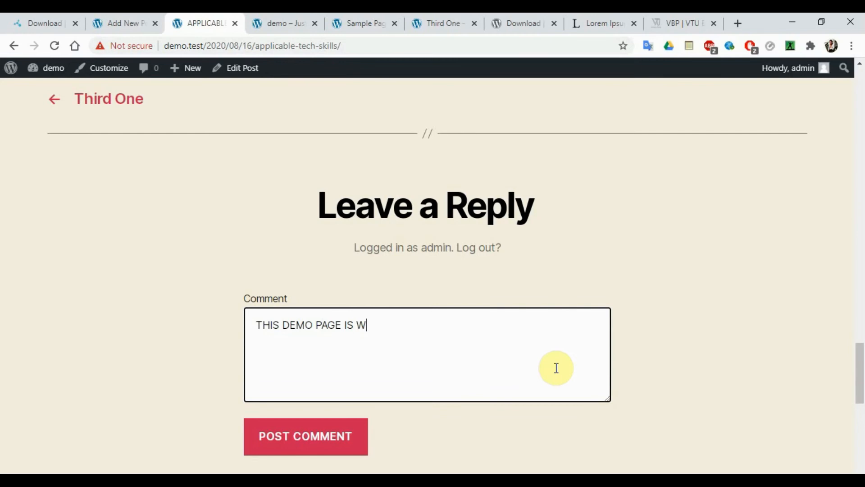
{"action": "key", "text": "BackSpace"}
{"action": "type", "text": "AWESOM"}
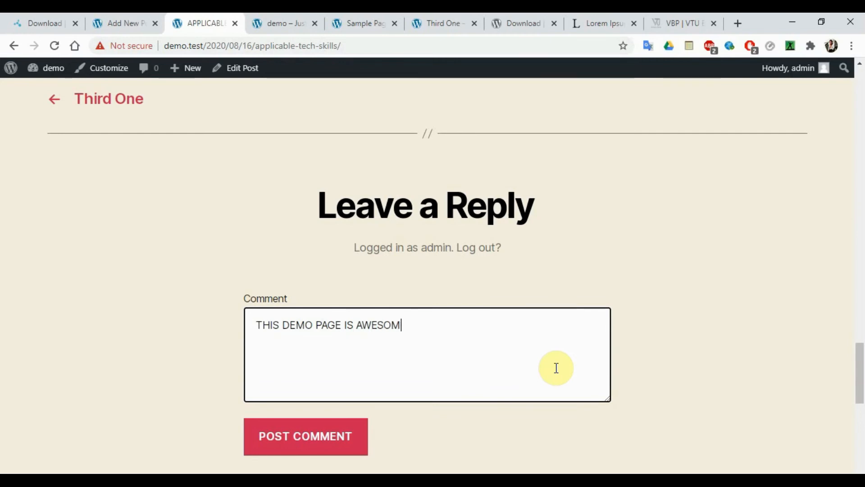
{"action": "type", "text": "E!"}
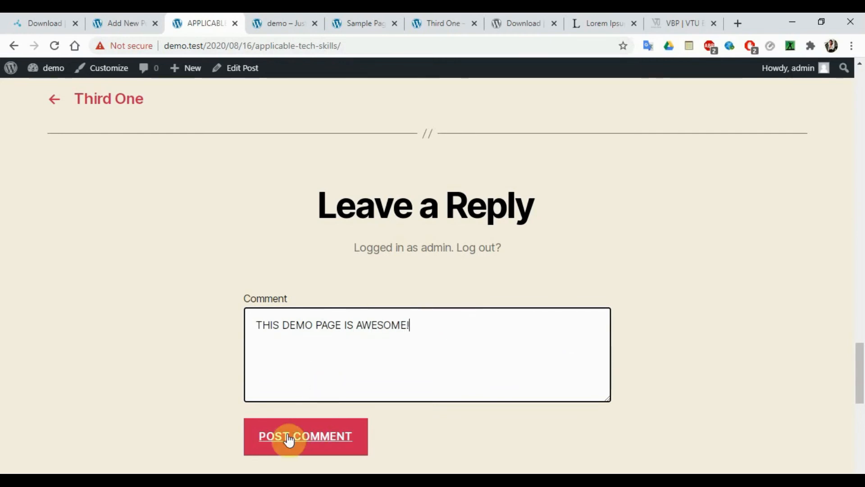
{"action": "left_click", "coordinate": [311, 436]}
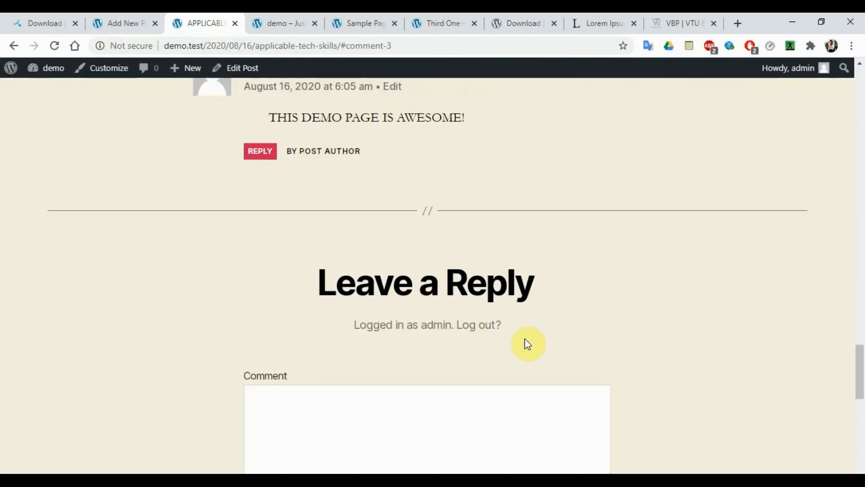
{"action": "triple_click", "coordinate": [420, 116]}
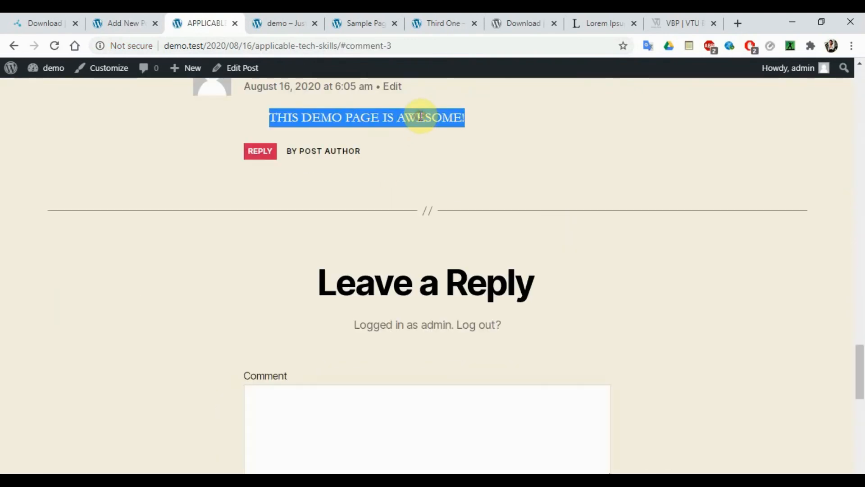
Switch to the demo site's home page and open the Comments list from its admin dashboard.
{"action": "left_click", "coordinate": [136, 14]}
{"action": "left_click", "coordinate": [189, 18]}
{"action": "left_click", "coordinate": [289, 20]}
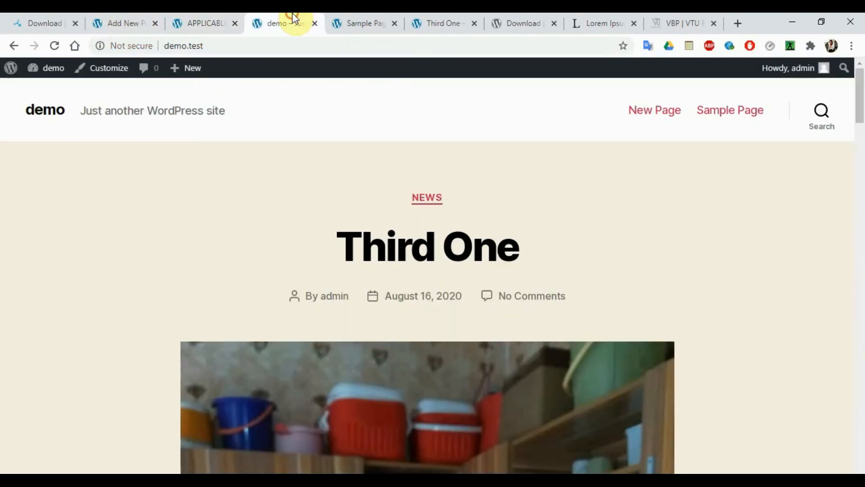
{"action": "left_click", "coordinate": [51, 89]}
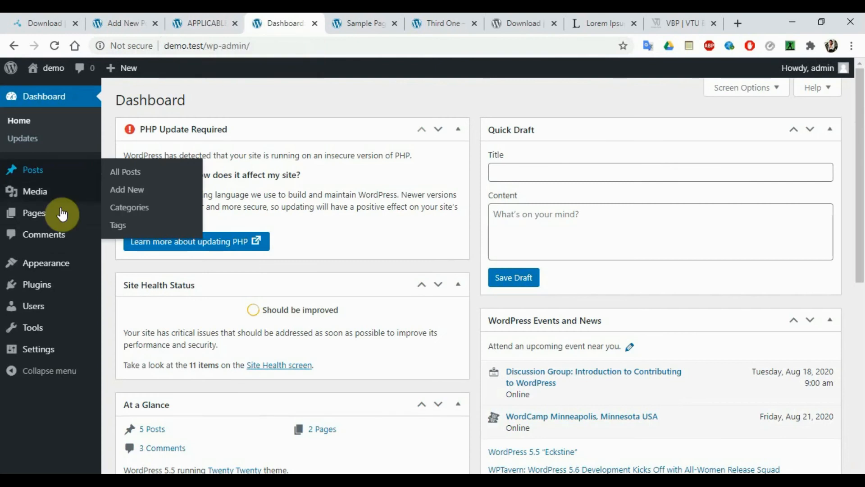
{"action": "left_click", "coordinate": [53, 245]}
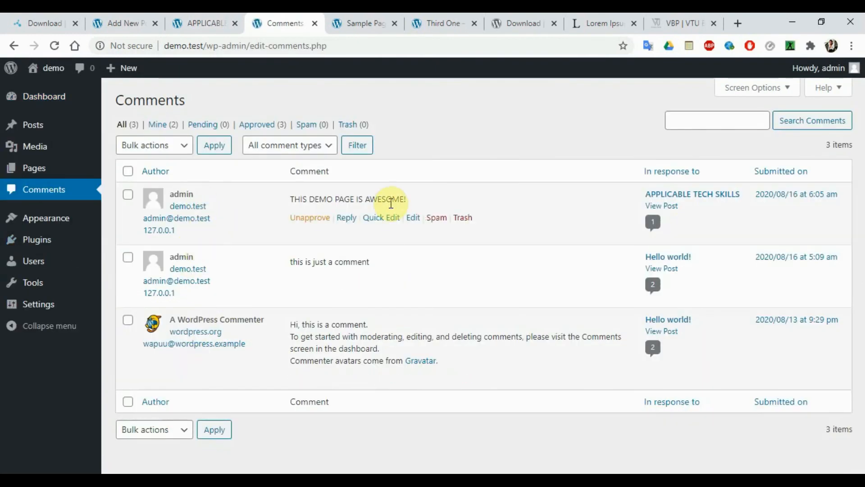
Open the "THIS DEMO PAGE IS AWESOME!" comment for quick editing and cancel the edit.
{"action": "double_click", "coordinate": [368, 200]}
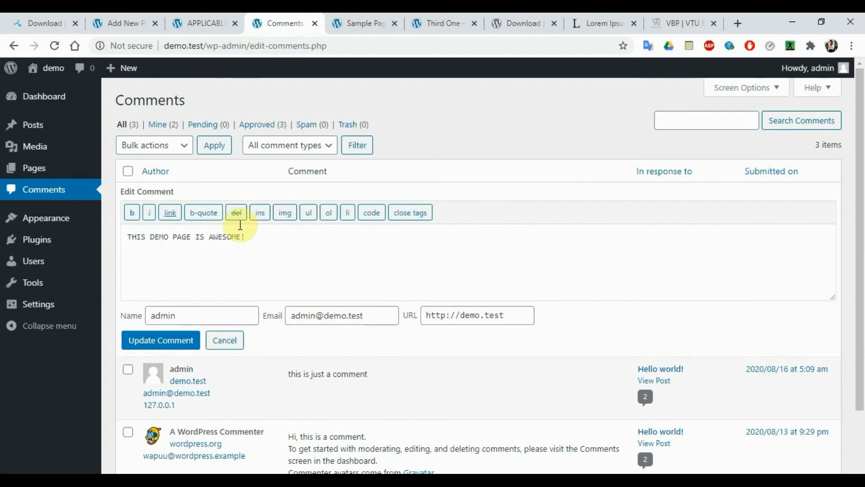
{"action": "left_click", "coordinate": [224, 340]}
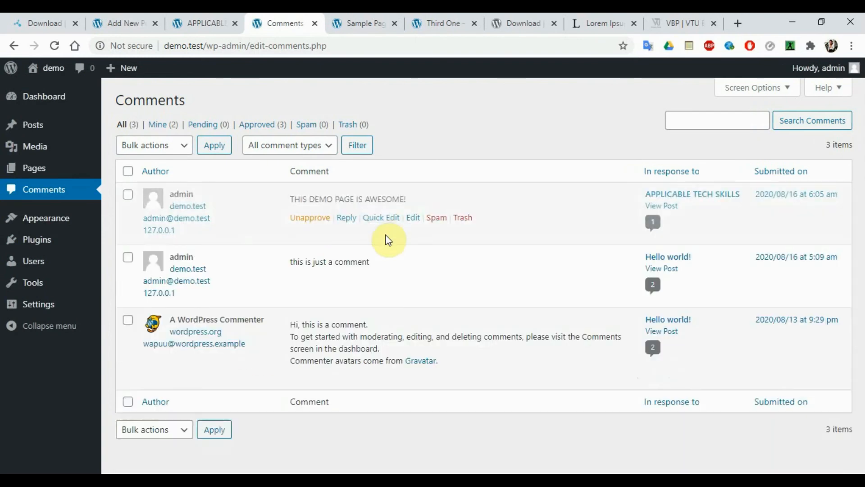
{"action": "double_click", "coordinate": [413, 198]}
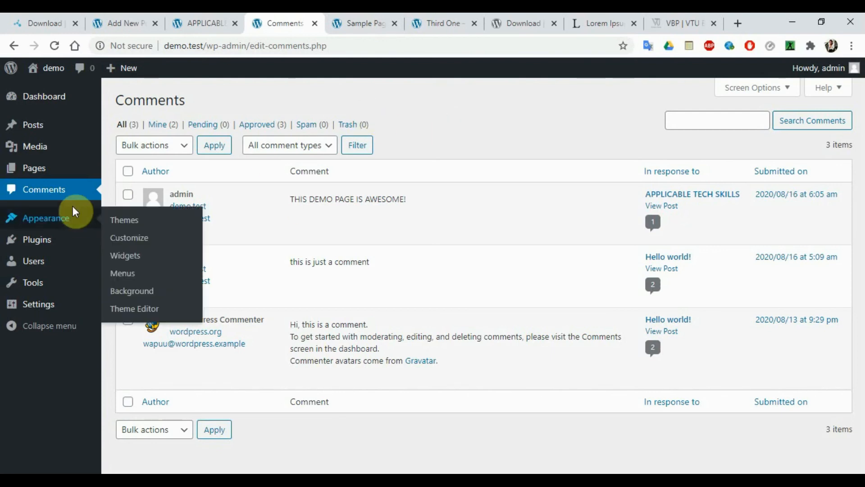
Look at the comment type filter options of the Comments list without applying a filter.
{"action": "mouse_move", "coordinate": [190, 200]}
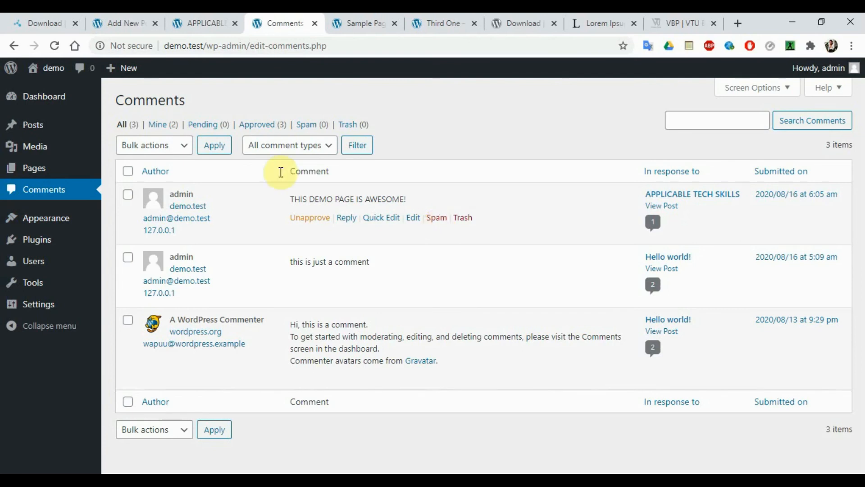
{"action": "left_click", "coordinate": [308, 147]}
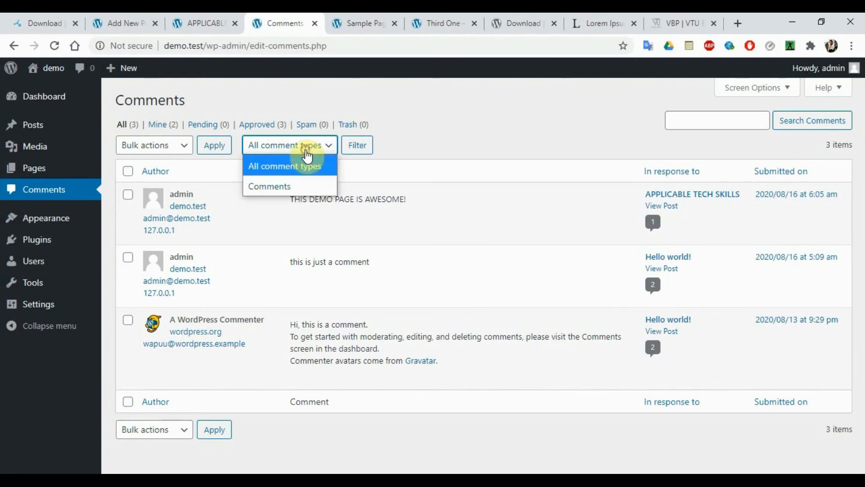
{"action": "left_click", "coordinate": [457, 136]}
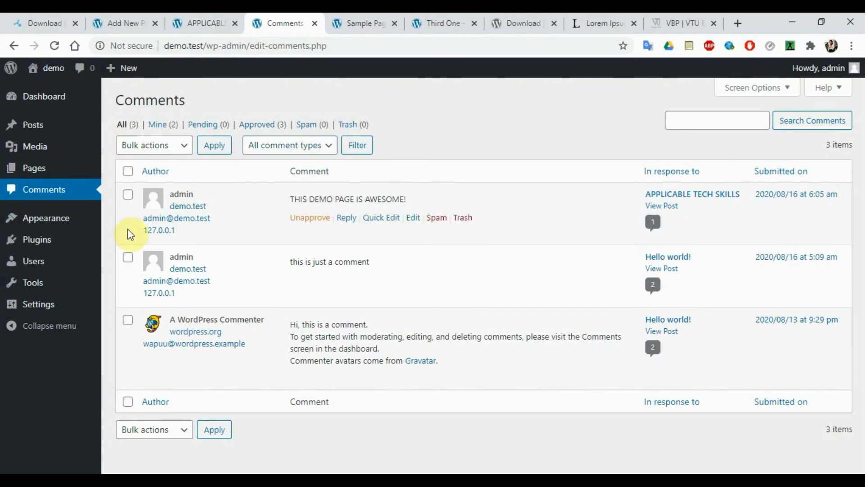
Look through the site's Writing settings and Reading settings pages.
{"action": "mouse_move", "coordinate": [34, 303]}
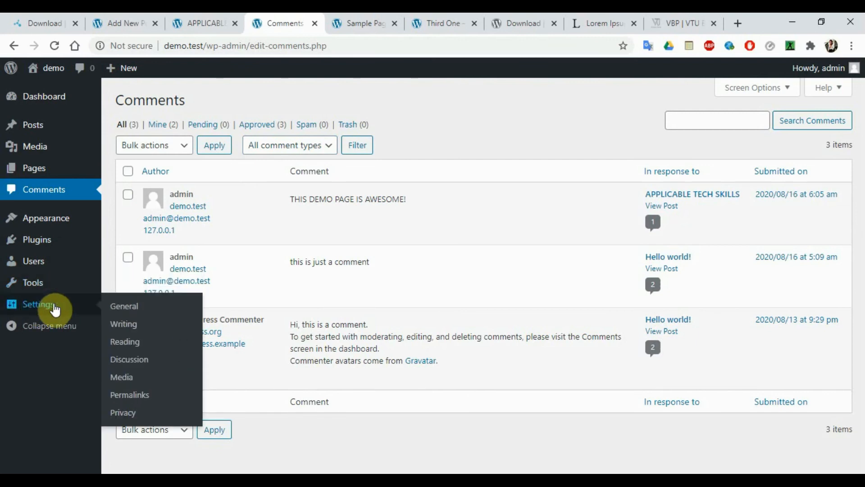
{"action": "left_click", "coordinate": [121, 329]}
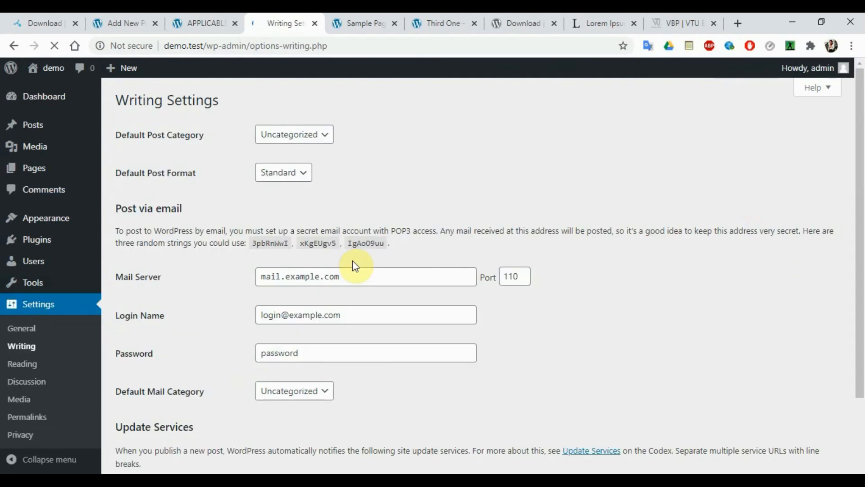
{"action": "left_click_drag", "start_coordinate": [861, 176], "coordinate": [861, 152]}
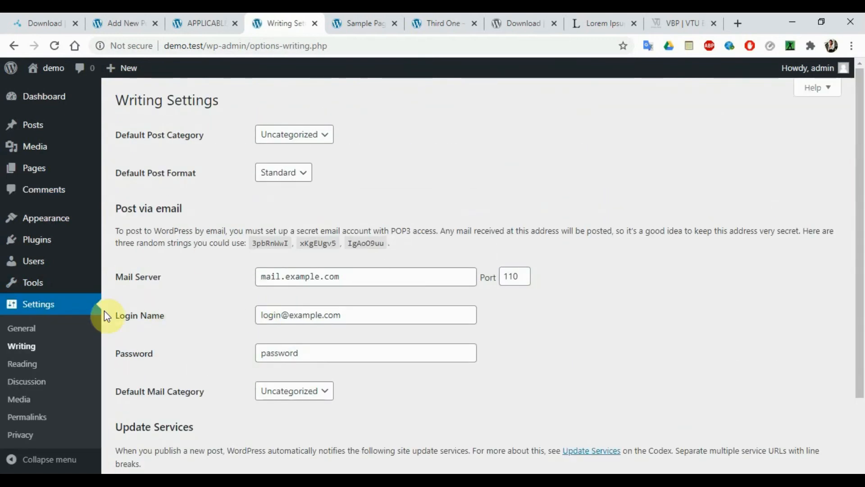
{"action": "left_click", "coordinate": [22, 364]}
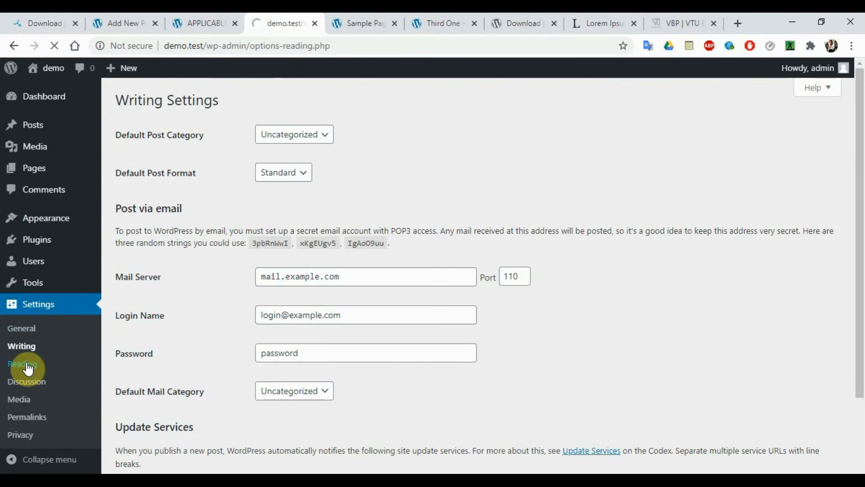
{"action": "left_click_drag", "start_coordinate": [861, 174], "coordinate": [862, 270]}
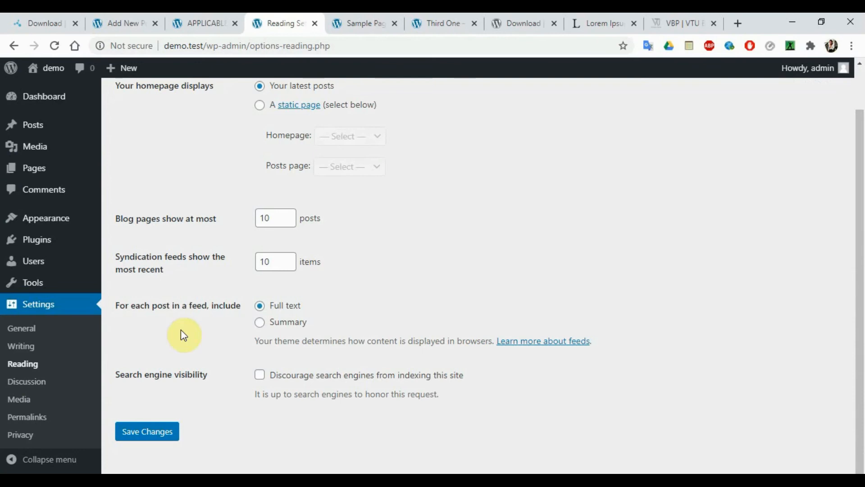
{"action": "left_click", "coordinate": [69, 337]}
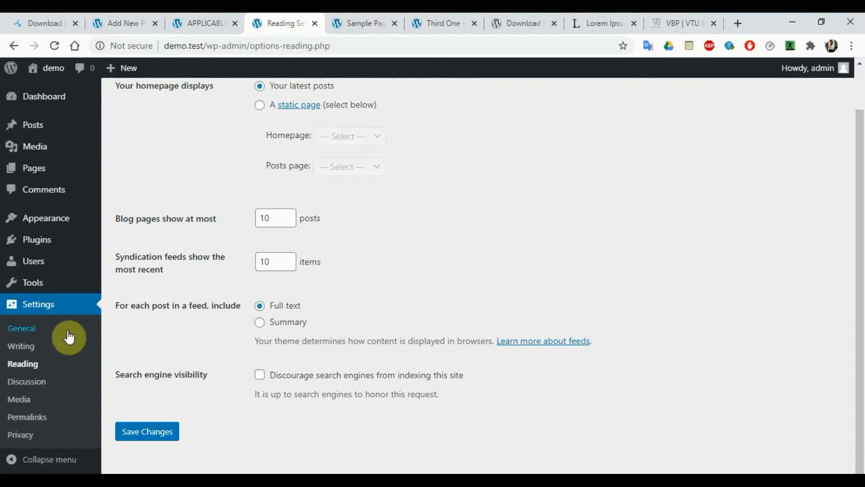
Open the Discussion settings and switch the option for submitting comments on new posts off and back on.
{"action": "left_click", "coordinate": [32, 386]}
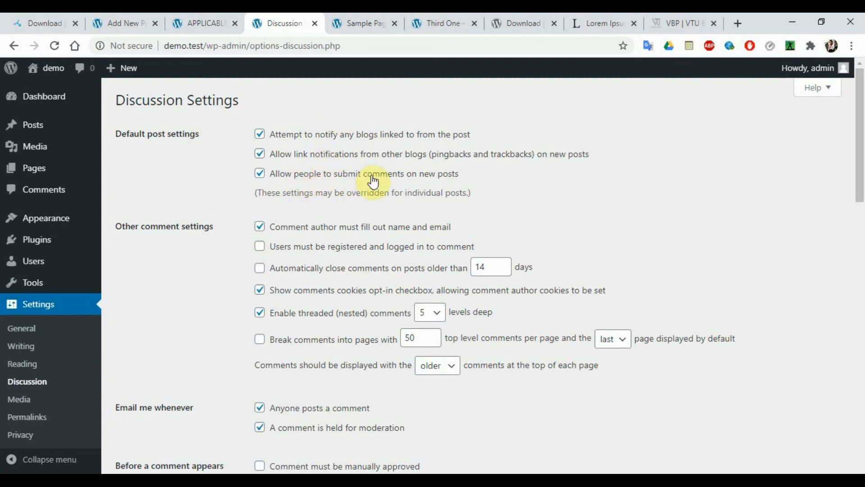
{"action": "left_click", "coordinate": [260, 175]}
{"action": "left_click", "coordinate": [260, 173]}
{"action": "left_click", "coordinate": [413, 338]}
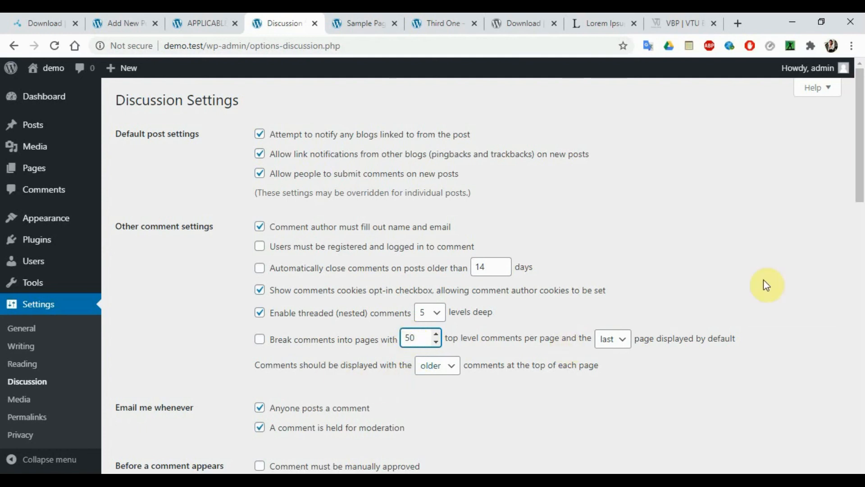
Require manual approval of comments, turn off the previously approved comment requirement for authors, and save the Discussion settings.
{"action": "left_click_drag", "start_coordinate": [860, 155], "coordinate": [861, 246]}
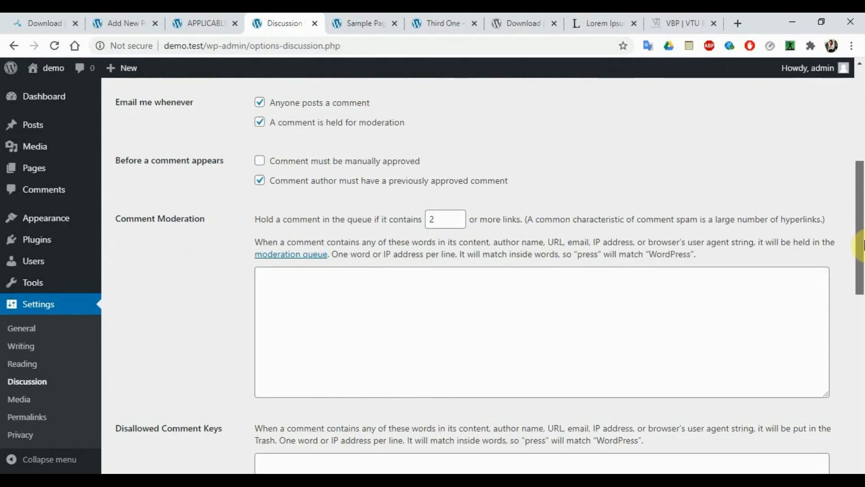
{"action": "left_click_drag", "start_coordinate": [862, 245], "coordinate": [863, 246]}
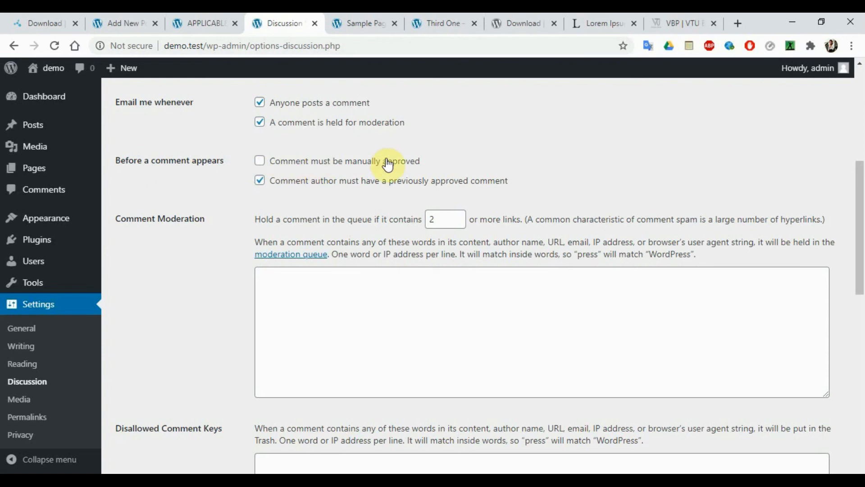
{"action": "left_click", "coordinate": [261, 178]}
{"action": "left_click", "coordinate": [260, 163]}
{"action": "left_click_drag", "start_coordinate": [860, 221], "coordinate": [862, 415]}
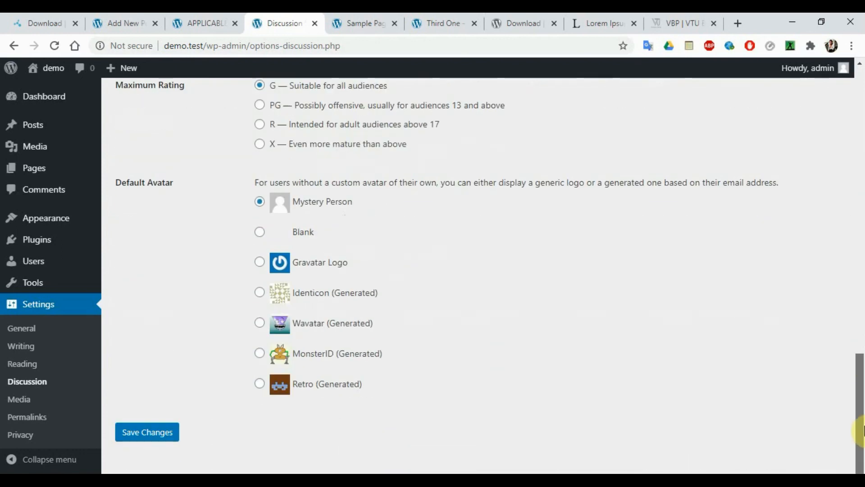
{"action": "left_click", "coordinate": [152, 435]}
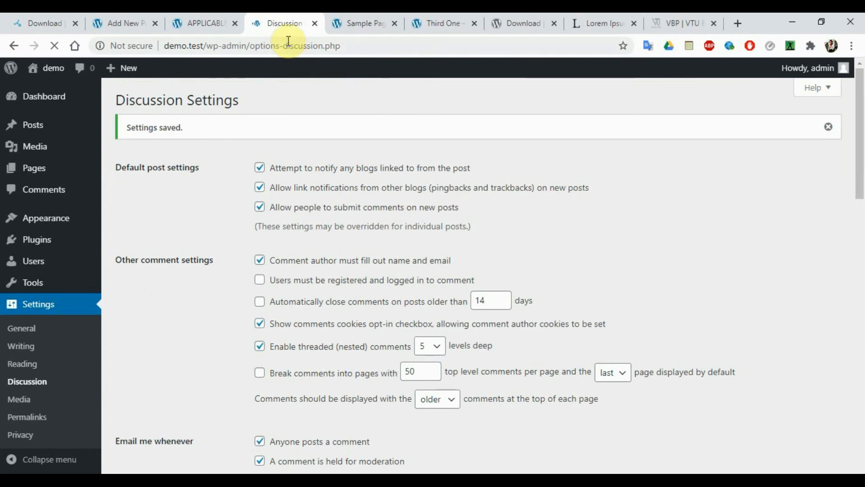
Post the comment "TESTED MANUAL APPROVAL" on the APPLICABLE TECH SKILLS post.
{"action": "left_click", "coordinate": [204, 23]}
{"action": "left_click", "coordinate": [404, 421]}
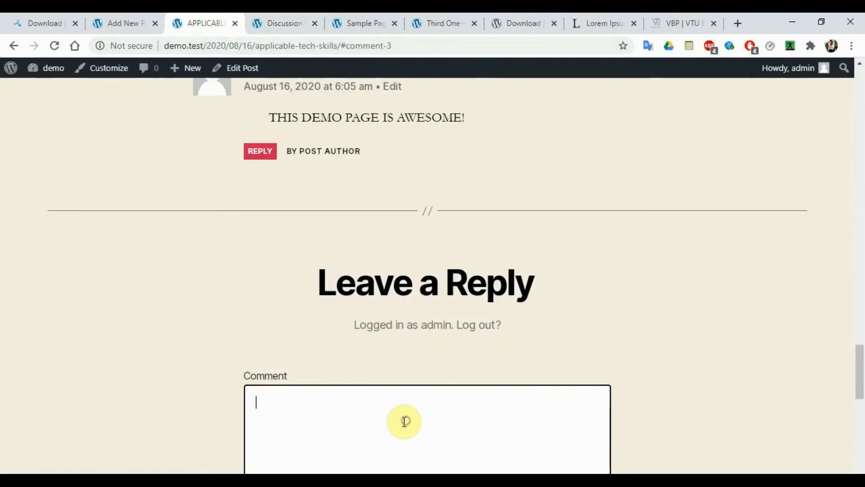
{"action": "type", "text": "G"}
{"action": "key", "text": "BackSpace"}
{"action": "type", "text": "TESTED "}
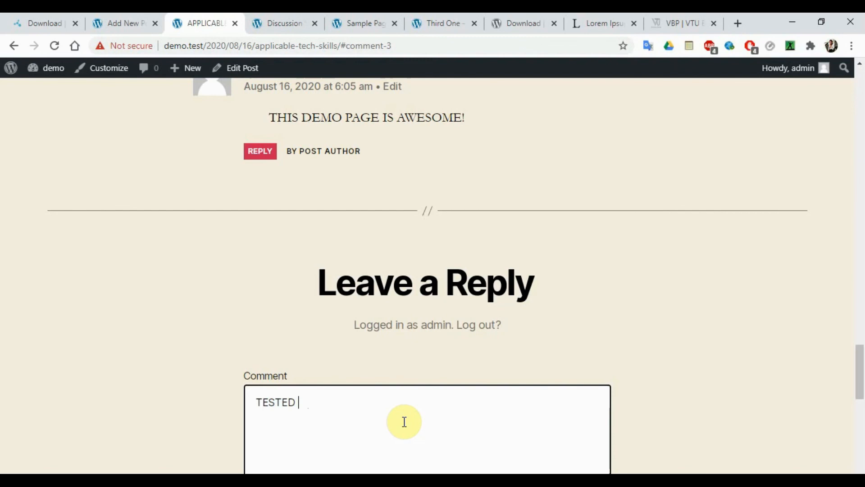
{"action": "type", "text": "MANUAL APPROV"}
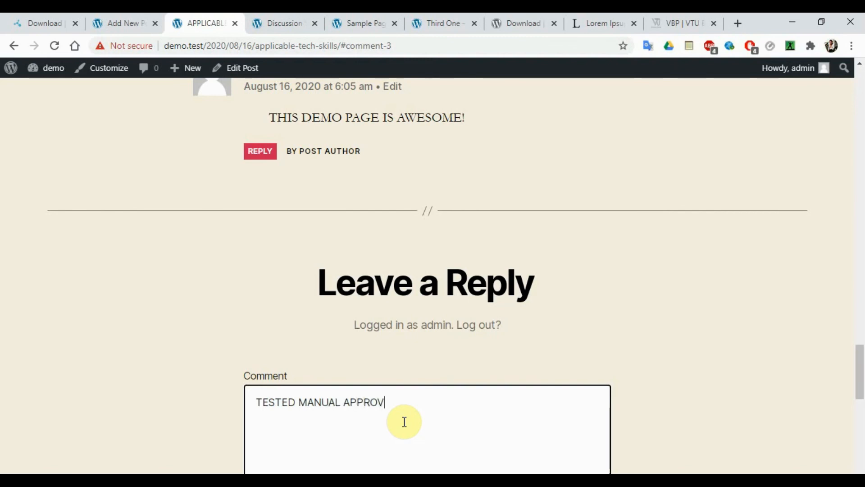
{"action": "type", "text": "AL"}
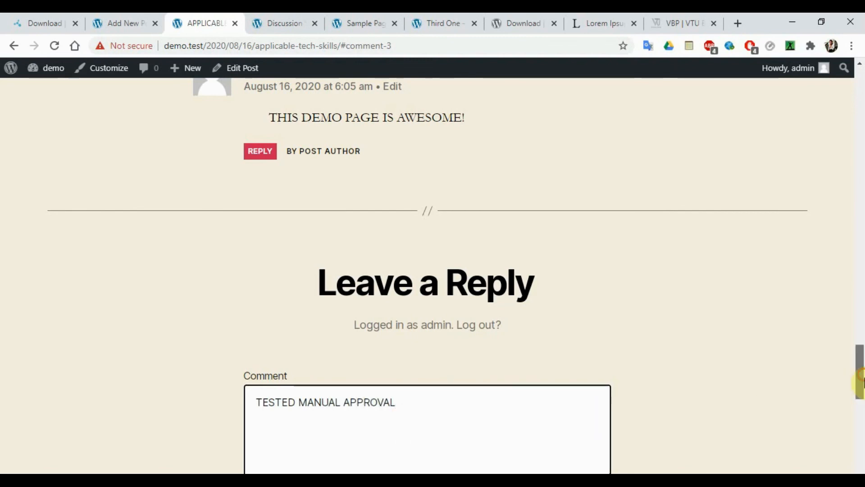
{"action": "left_click_drag", "start_coordinate": [860, 370], "coordinate": [860, 395]}
{"action": "left_click", "coordinate": [324, 319]}
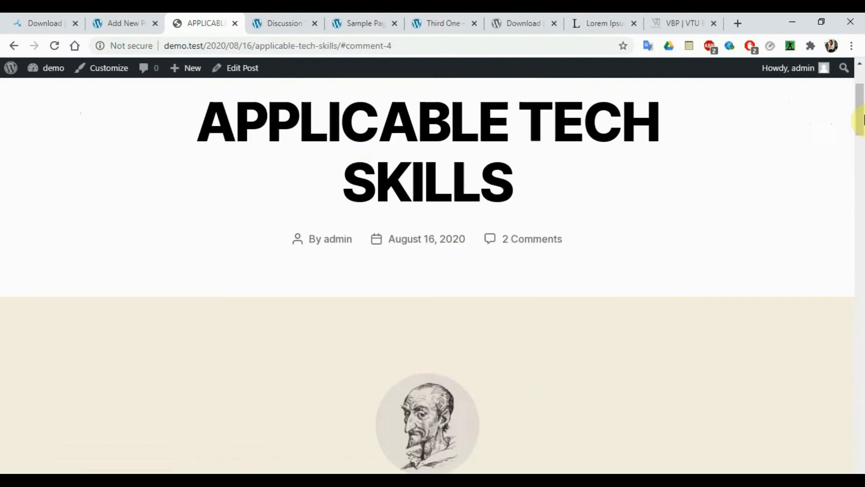
Review the list of replies below the APPLICABLE TECH SKILLS post.
{"action": "left_click", "coordinate": [863, 117]}
{"action": "left_click", "coordinate": [862, 138]}
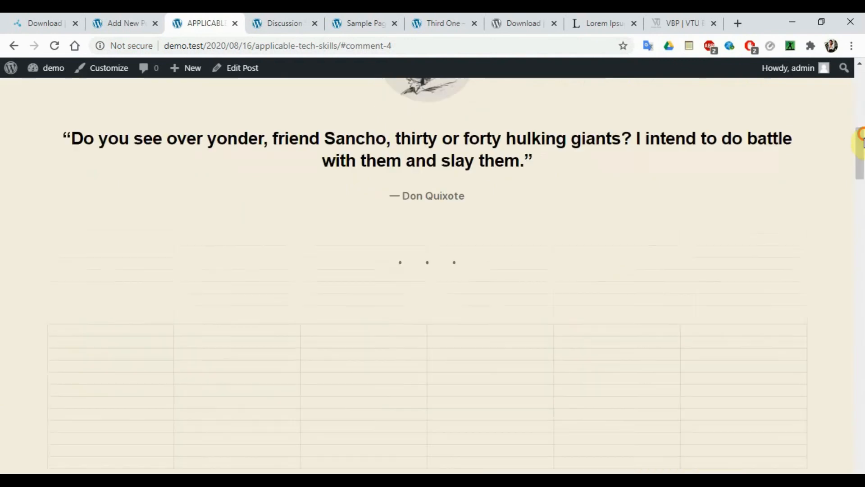
{"action": "left_click_drag", "start_coordinate": [860, 135], "coordinate": [862, 359]}
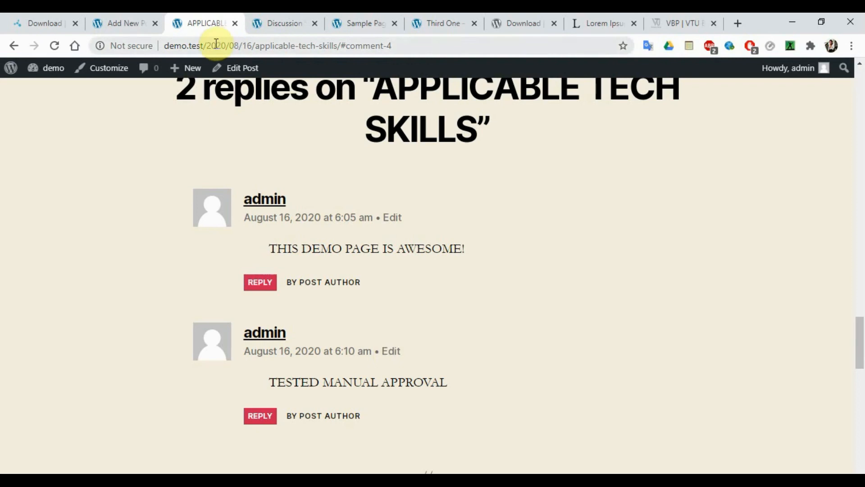
Copy the post's address without the comment anchor and open it in a new incognito window.
{"action": "left_click_drag", "start_coordinate": [203, 46], "coordinate": [163, 46]}
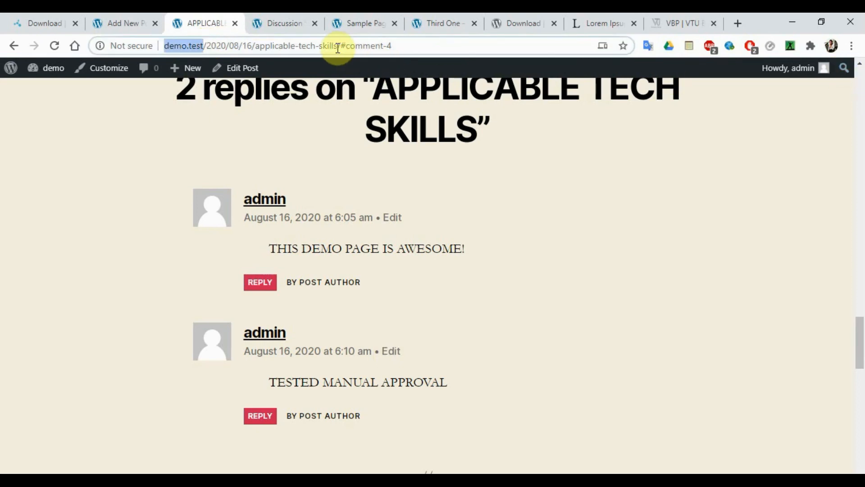
{"action": "left_click_drag", "start_coordinate": [341, 46], "coordinate": [126, 48]}
{"action": "key", "text": "ctrl+c"}
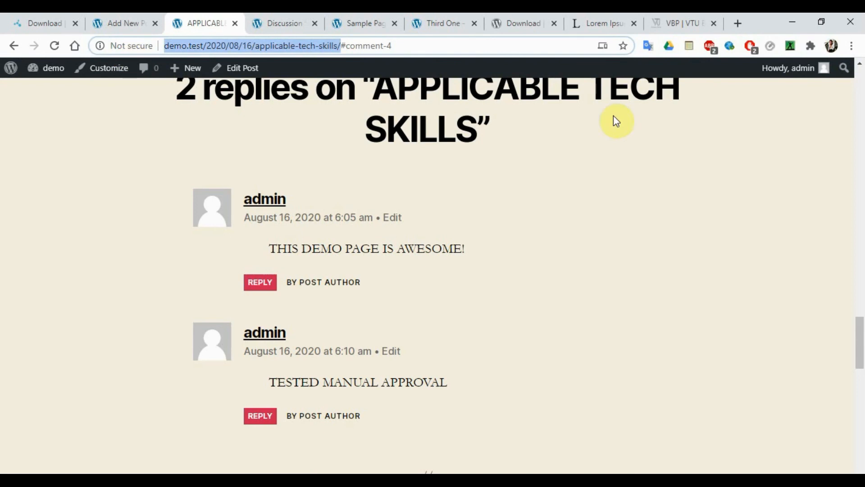
{"action": "left_click", "coordinate": [851, 45]}
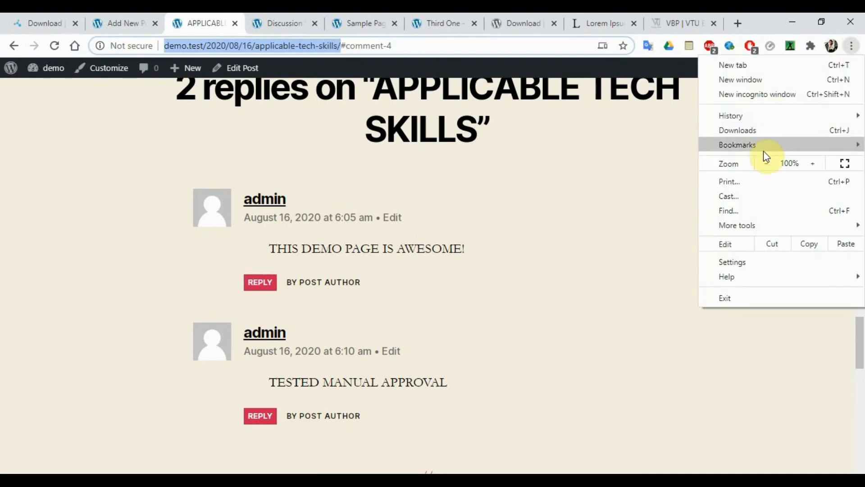
{"action": "left_click", "coordinate": [761, 95]}
{"action": "key", "text": "ctrl+v"}
{"action": "key", "text": "Return"}
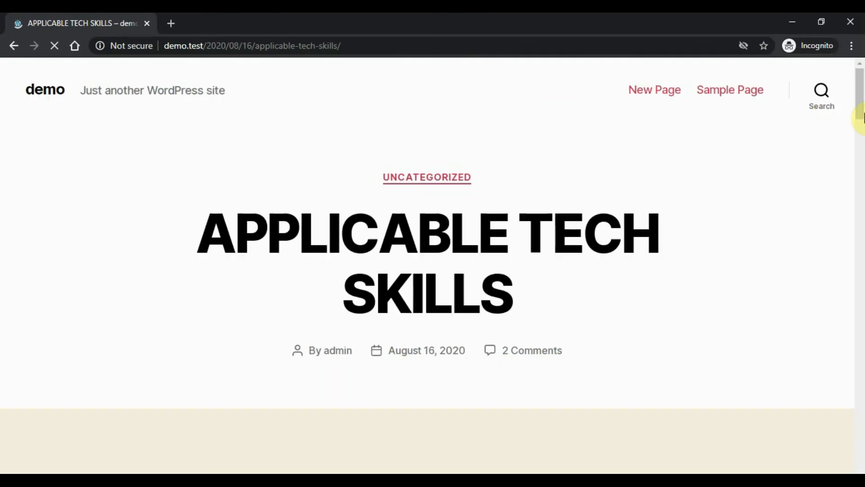
Write "SEE WHAT I HAVE TO FILLED TO BE ABLE TO COMMENT" as the comment text in the post's reply form.
{"action": "left_click_drag", "start_coordinate": [859, 107], "coordinate": [860, 412]}
{"action": "left_click", "coordinate": [376, 208]}
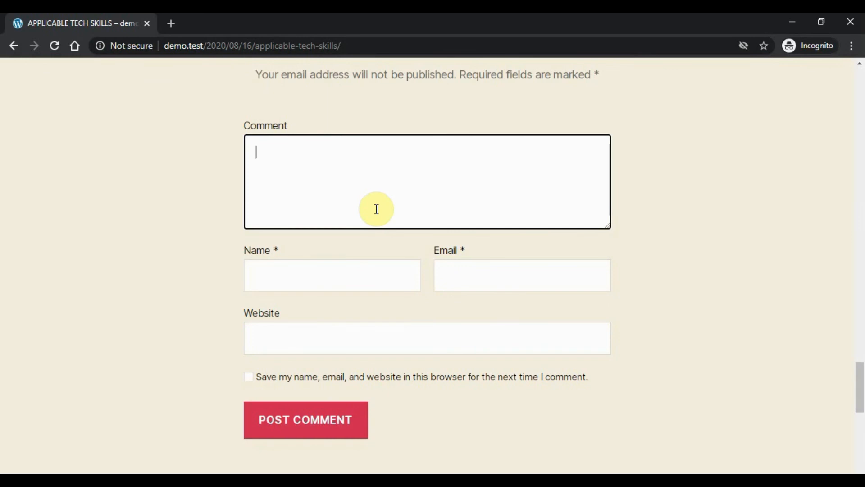
{"action": "type", "text": "SEE QH"}
{"action": "key", "text": "BackSpace"}
{"action": "key", "text": "BackSpace"}
{"action": "type", "text": "WA"}
{"action": "type", "text": "HAT I "}
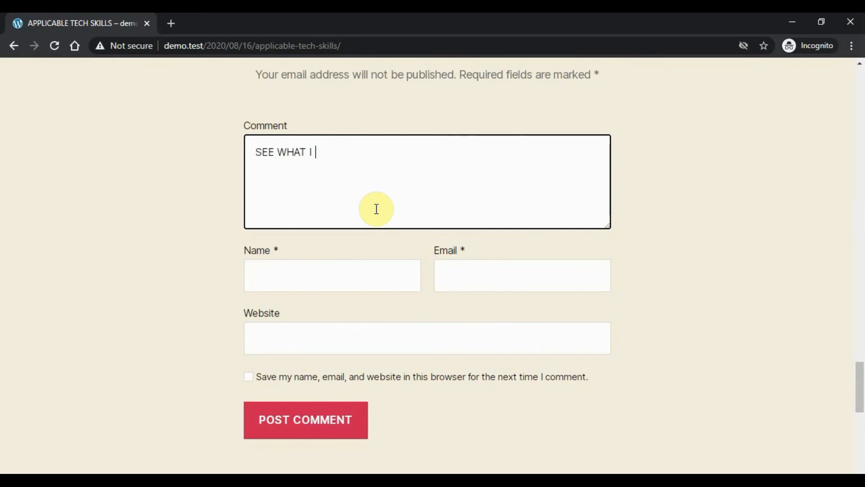
{"action": "type", "text": "HAVE T"}
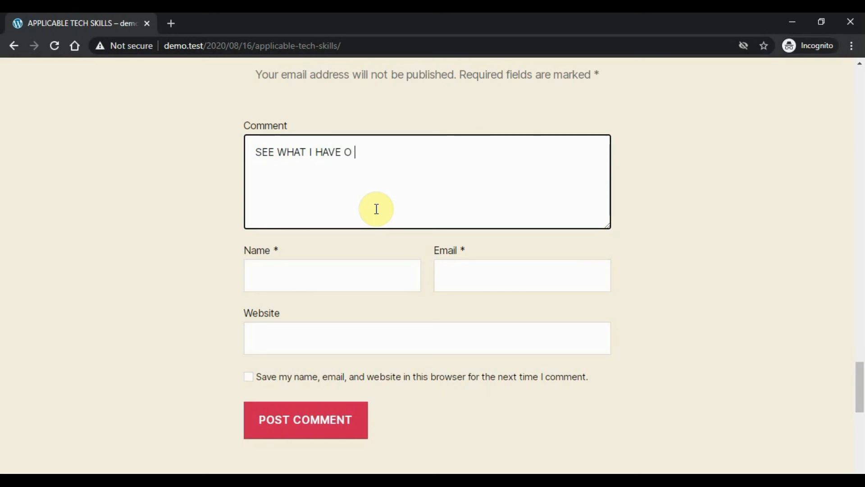
{"action": "type", "text": "O FILLED TO"}
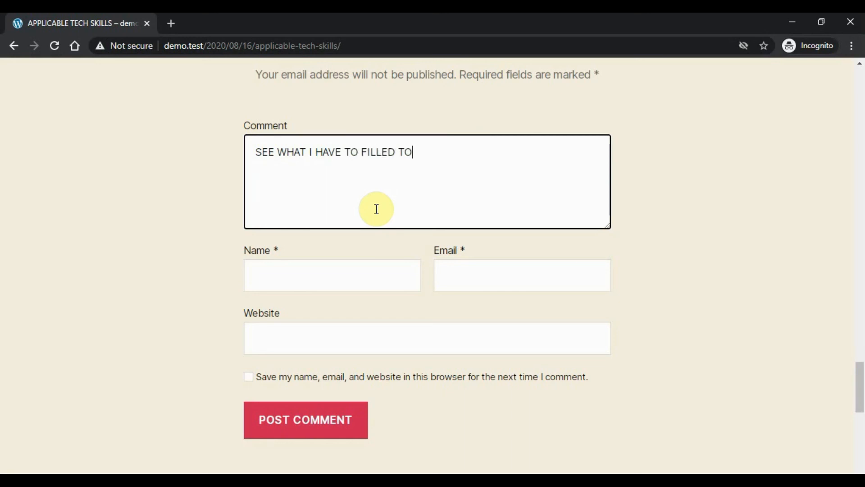
{"action": "type", "text": " BE ABLE TO COMME"}
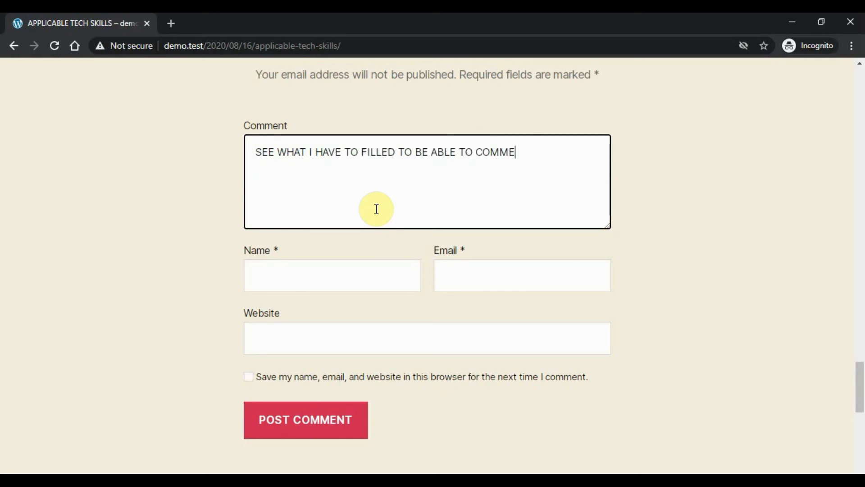
{"action": "type", "text": "NT"}
Fill in the commenter's name and email in the reply form from a saved autofill entry.
{"action": "left_click", "coordinate": [322, 272]}
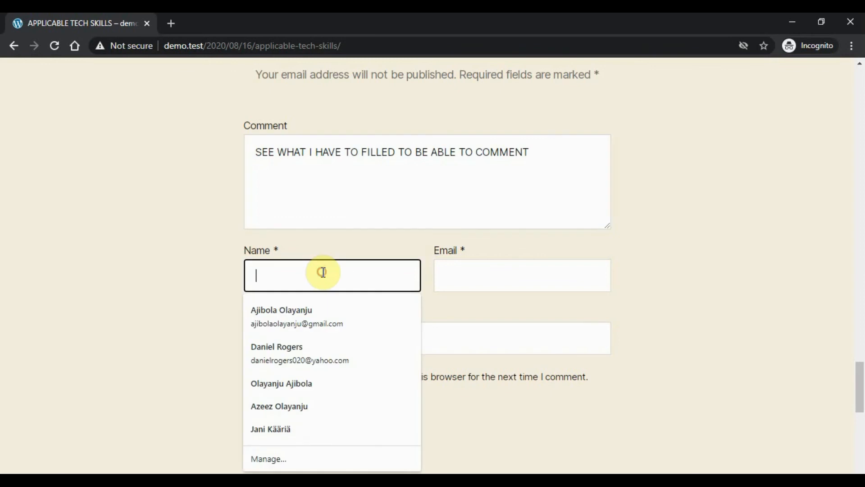
{"action": "left_click", "coordinate": [303, 313]}
{"action": "double_click", "coordinate": [480, 281]}
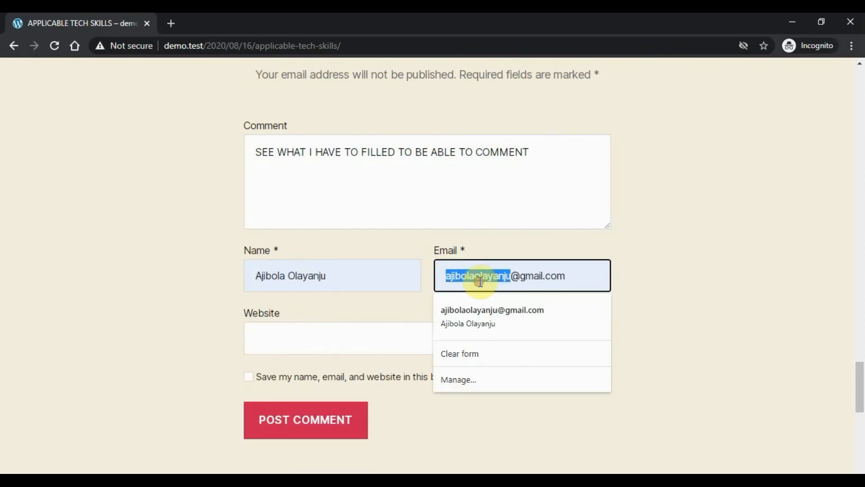
Enter vtubusinessportal.com as the commenter's website in the reply form.
{"action": "left_click", "coordinate": [360, 334]}
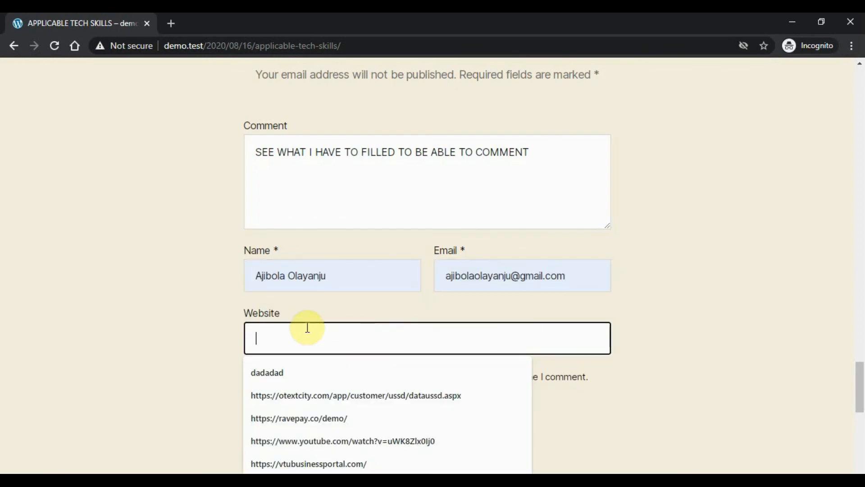
{"action": "type", "text": "VT"}
{"action": "key", "text": "BackSpace"}
{"action": "key", "text": "BackSpace"}
{"action": "type", "text": "vt"}
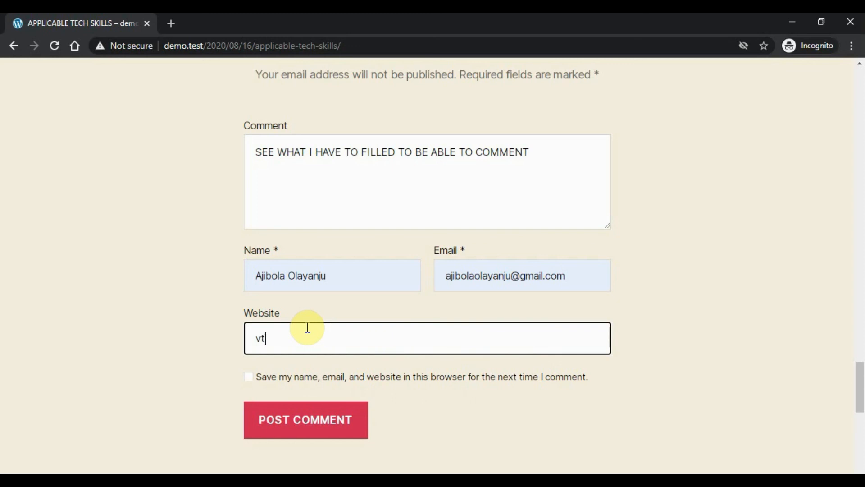
{"action": "type", "text": "ubusinessportal.com"}
Toggle the option to save the commenter's details in this browser, and post the comment.
{"action": "left_click", "coordinate": [250, 381]}
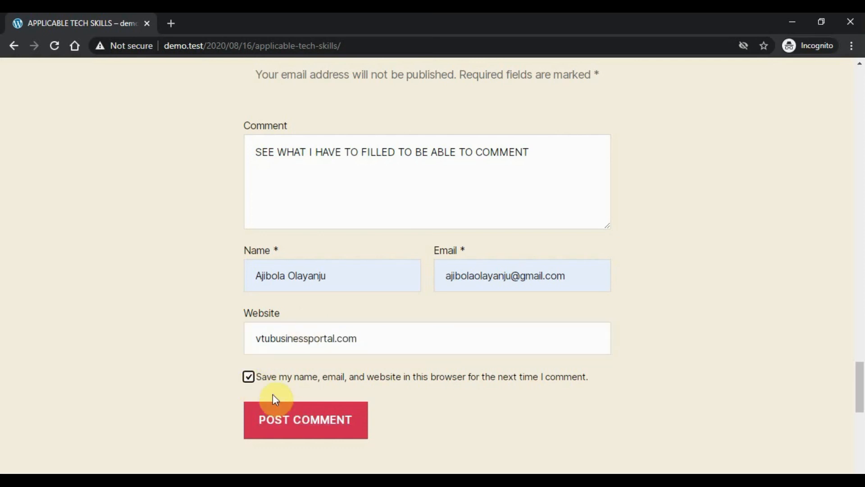
{"action": "left_click", "coordinate": [247, 379]}
{"action": "left_click", "coordinate": [303, 417]}
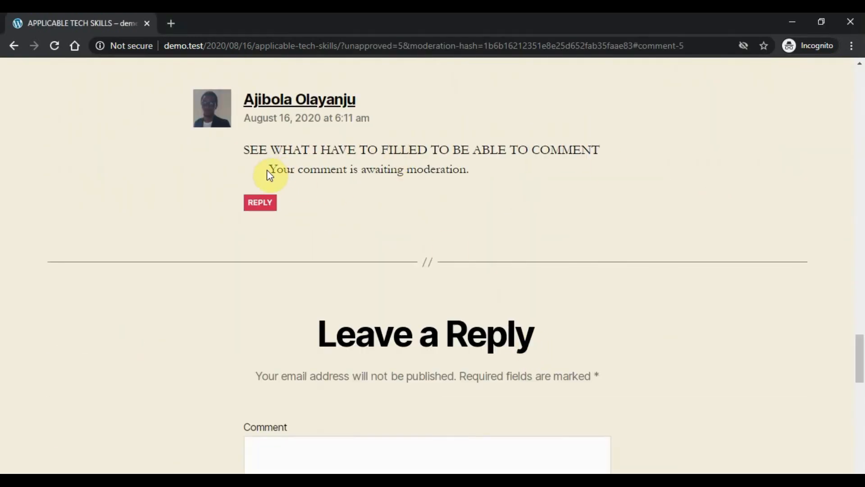
Examine the newly posted visitor comment and its moderation status below the post.
{"action": "left_click_drag", "start_coordinate": [269, 171], "coordinate": [472, 170]}
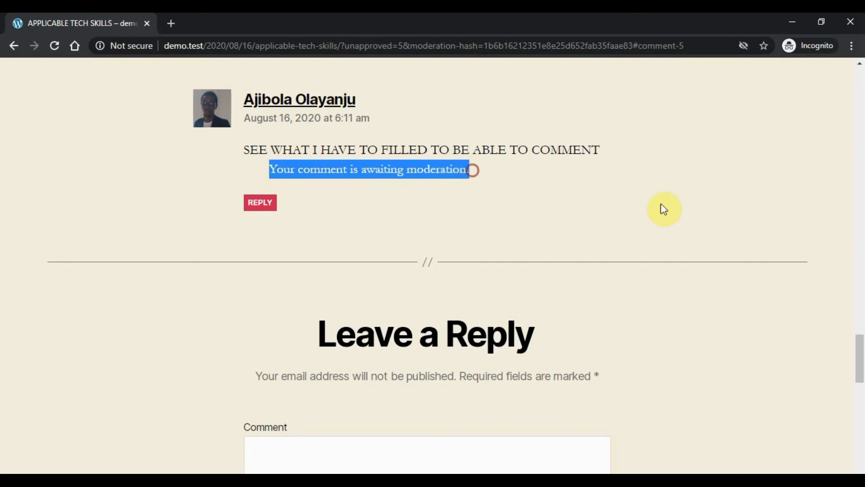
{"action": "scroll", "coordinate": [857, 351], "scroll_direction": "up", "scroll_amount": 3}
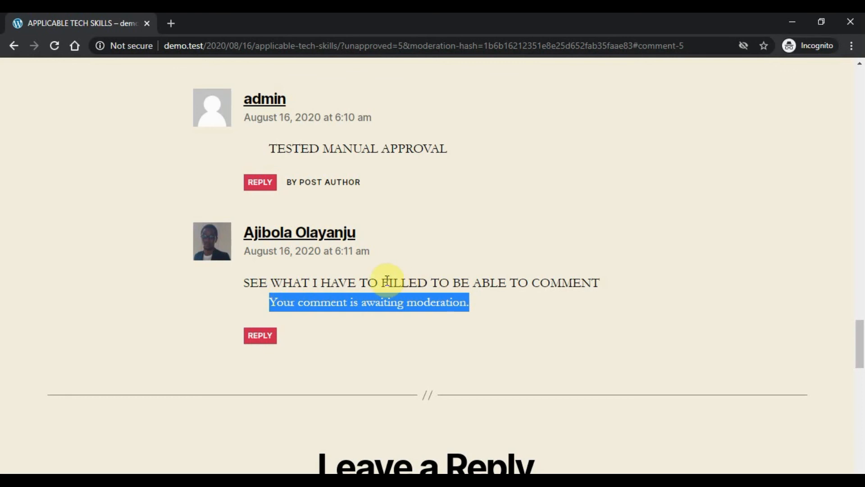
{"action": "triple_click", "coordinate": [350, 284]}
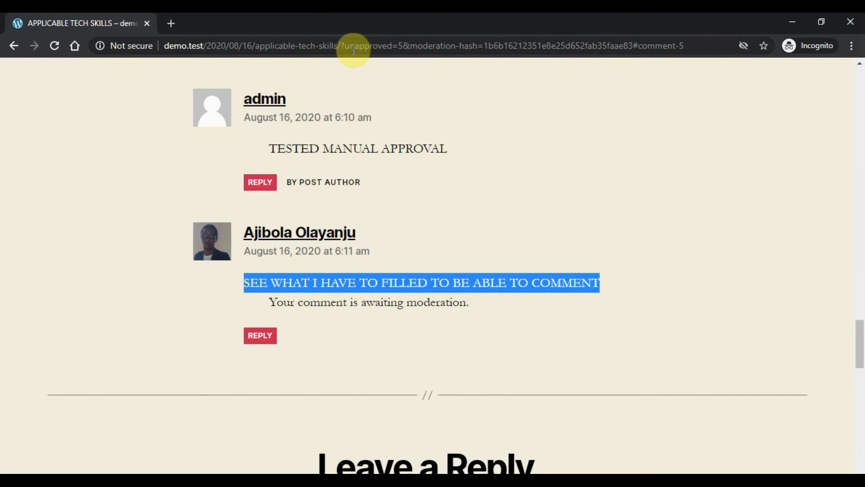
Reload the post at its plain address without the moderation query, check its public replies, and close the incognito window.
{"action": "left_click_drag", "start_coordinate": [342, 48], "coordinate": [765, 77]}
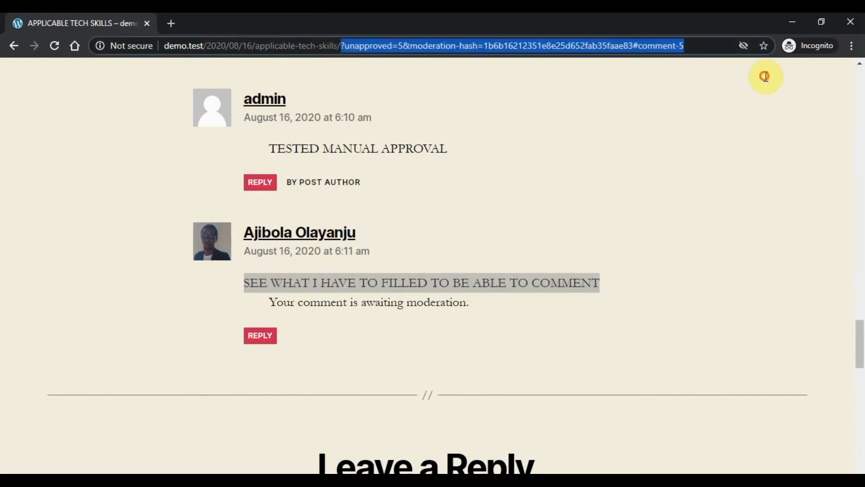
{"action": "key", "text": "BackSpace"}
{"action": "key", "text": "Return"}
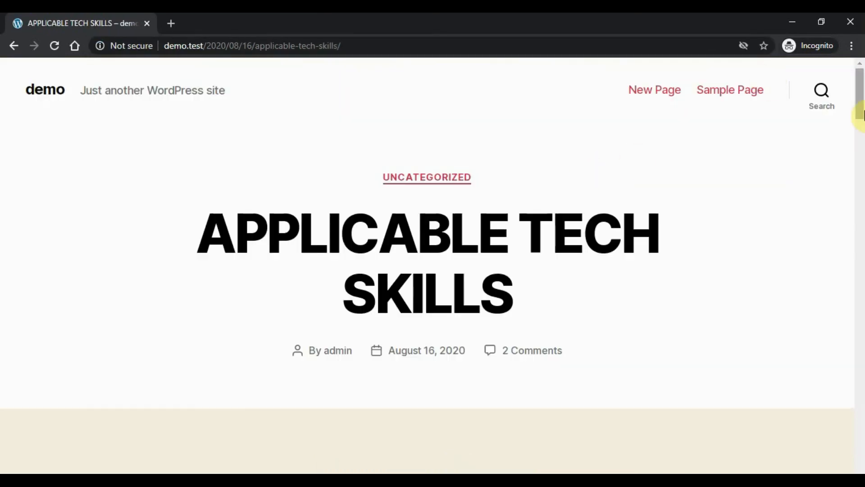
{"action": "left_click_drag", "start_coordinate": [860, 102], "coordinate": [860, 346]}
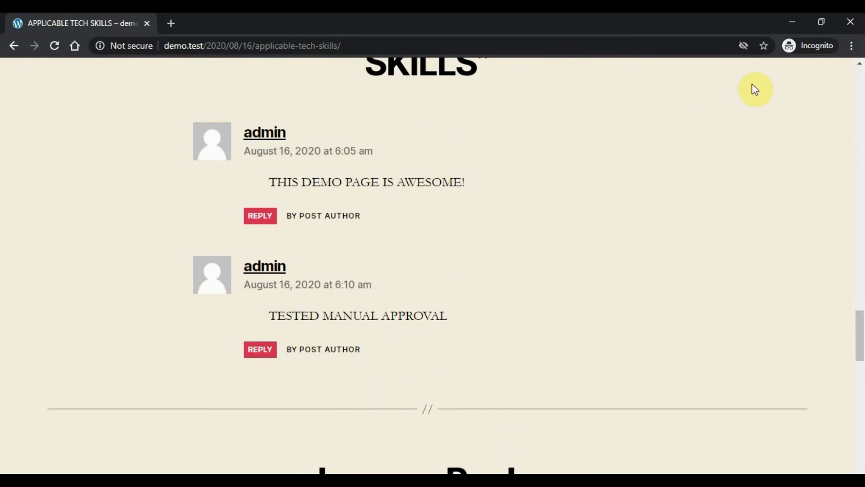
{"action": "left_click", "coordinate": [843, 22]}
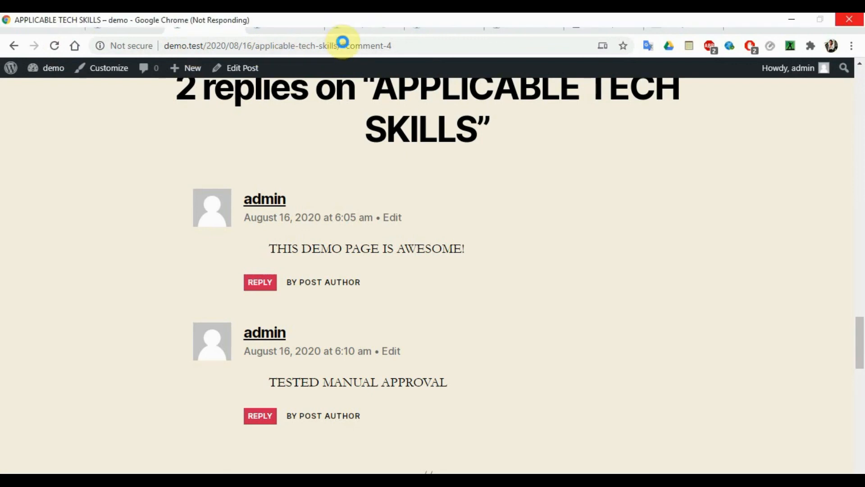
Reload the post while logged in as admin and check which replies are listed.
{"action": "left_click", "coordinate": [366, 45]}
{"action": "key", "text": "Return"}
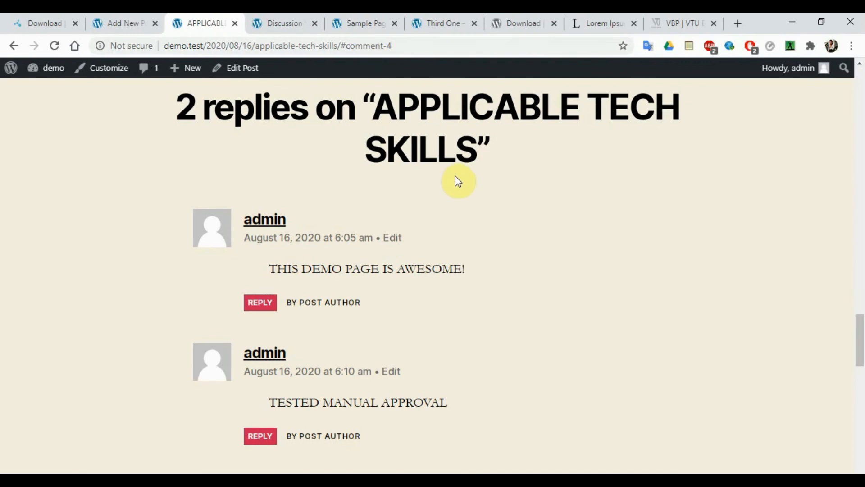
{"action": "mouse_move", "coordinate": [861, 325]}
{"action": "left_mouse_down"}
{"action": "mouse_move", "coordinate": [859, 353]}
{"action": "mouse_move", "coordinate": [859, 315]}
{"action": "left_mouse_up"}
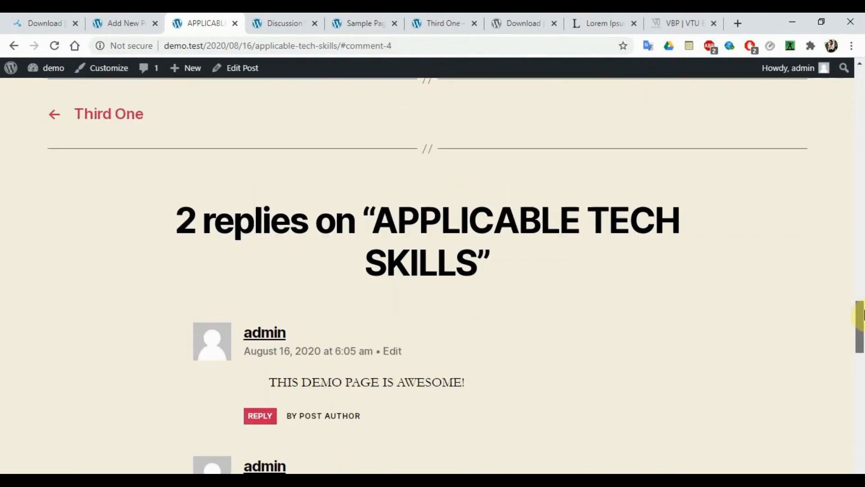
Open the site's Comments admin page and approve the visitor's pending comment on APPLICABLE TECH SKILLS.
{"action": "left_click", "coordinate": [149, 13]}
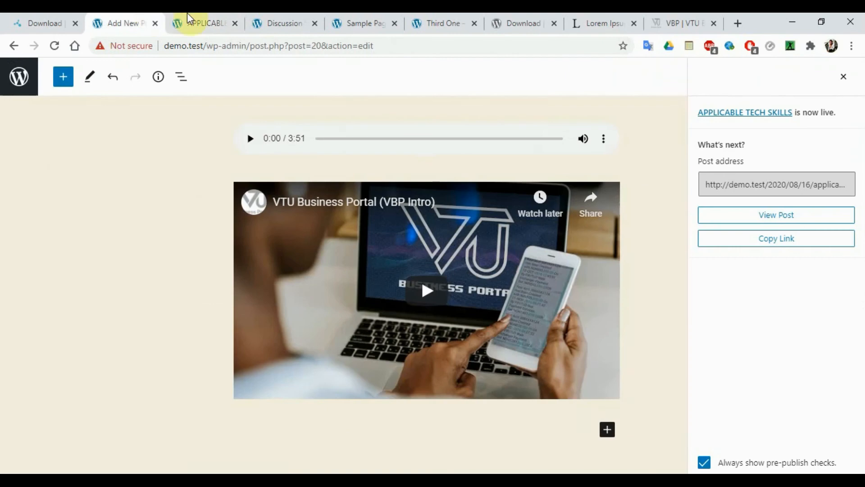
{"action": "left_click", "coordinate": [266, 14]}
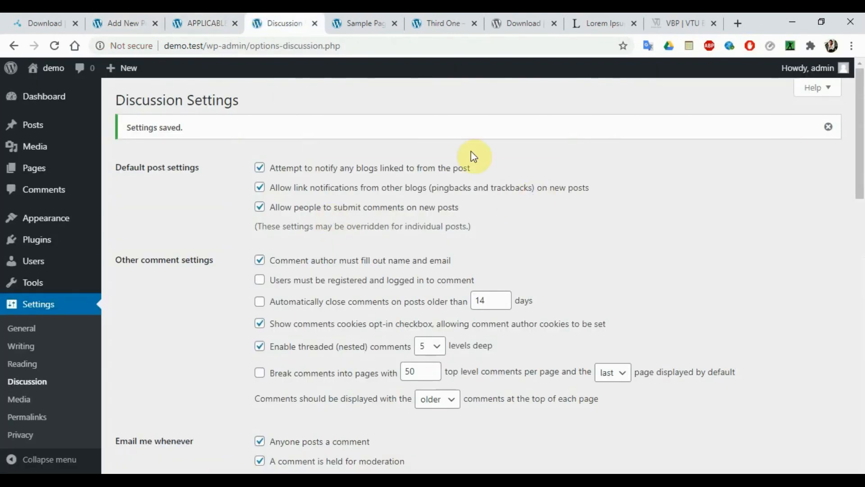
{"action": "left_click", "coordinate": [63, 188]}
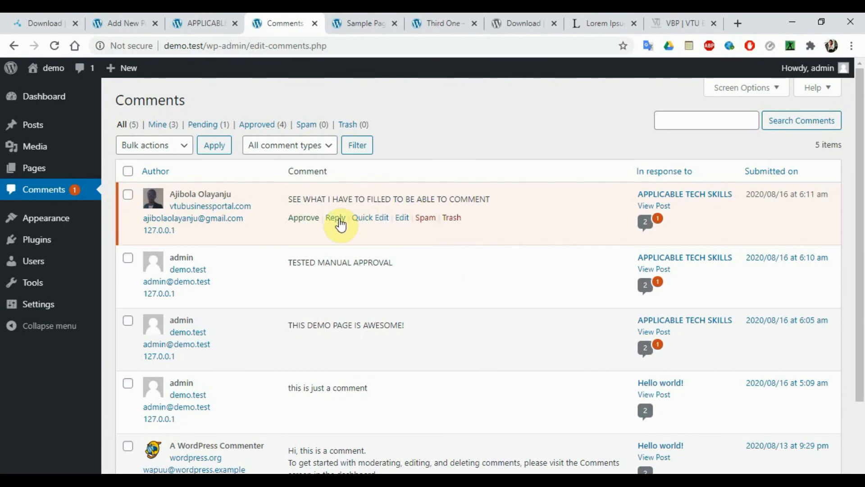
{"action": "left_click", "coordinate": [304, 217]}
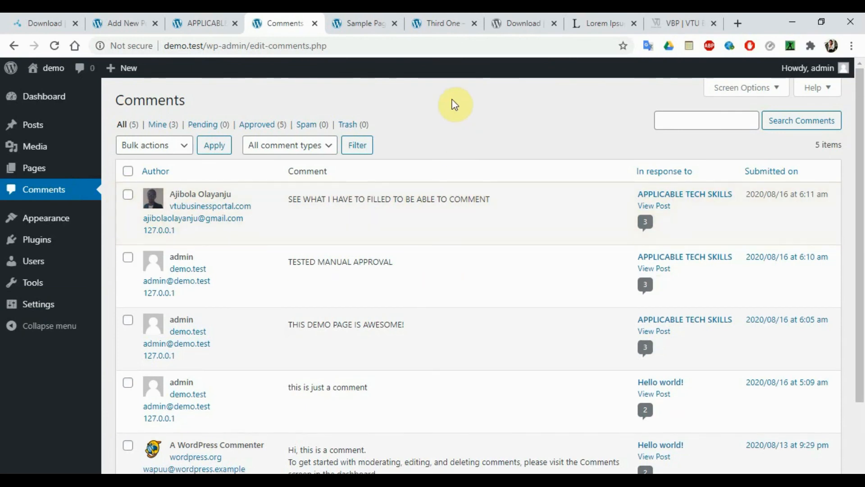
Reload the APPLICABLE TECH SKILLS post as admin and check its replies for the approved comment.
{"action": "left_click", "coordinate": [207, 23]}
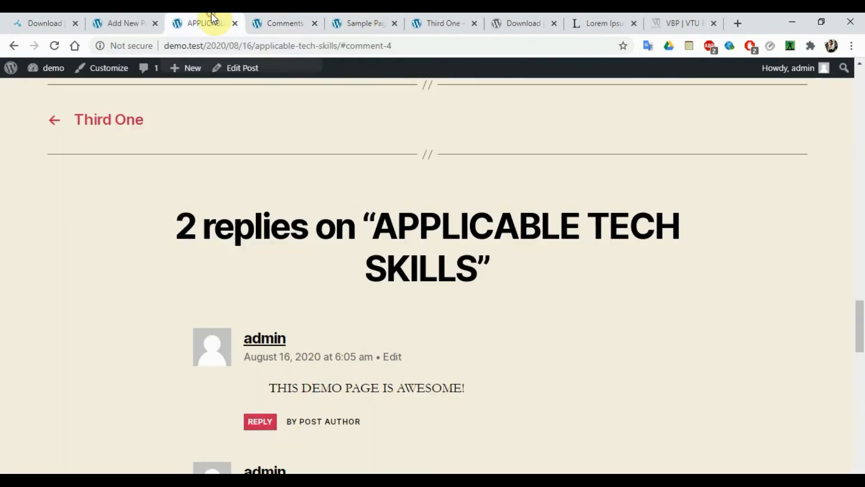
{"action": "left_click", "coordinate": [54, 46]}
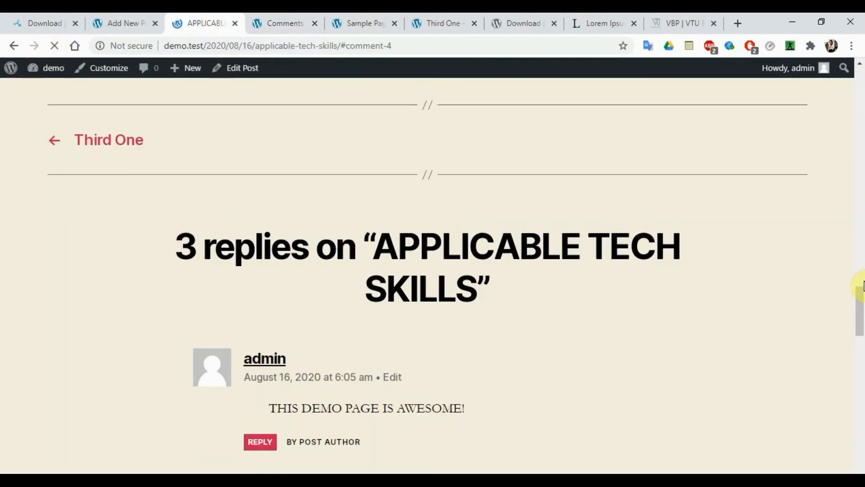
{"action": "left_click_drag", "start_coordinate": [859, 309], "coordinate": [859, 333]}
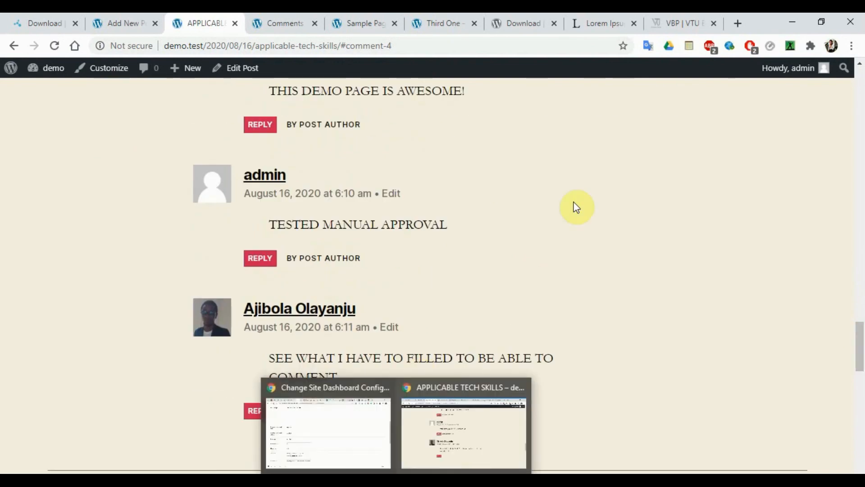
{"action": "left_click", "coordinate": [852, 50]}
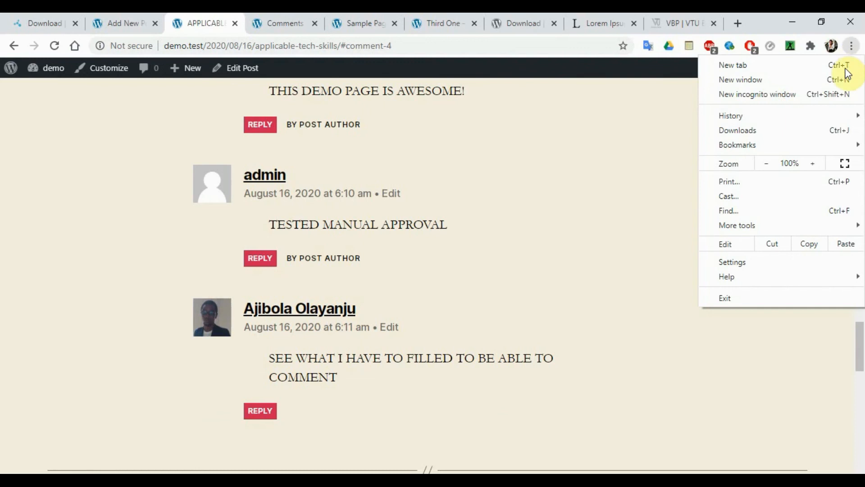
{"action": "left_click", "coordinate": [764, 95]}
{"action": "type", "text": "http://demo.test/2020/08/16/applicable-tech-skills/"}
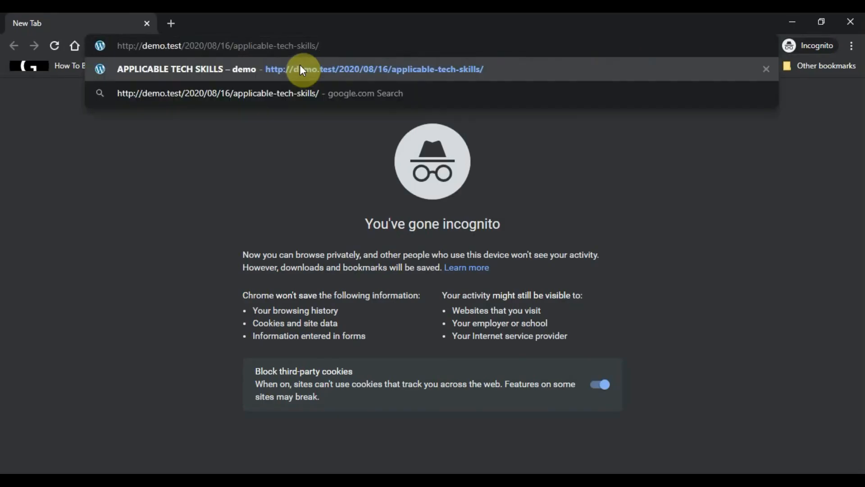
{"action": "key", "text": "Return"}
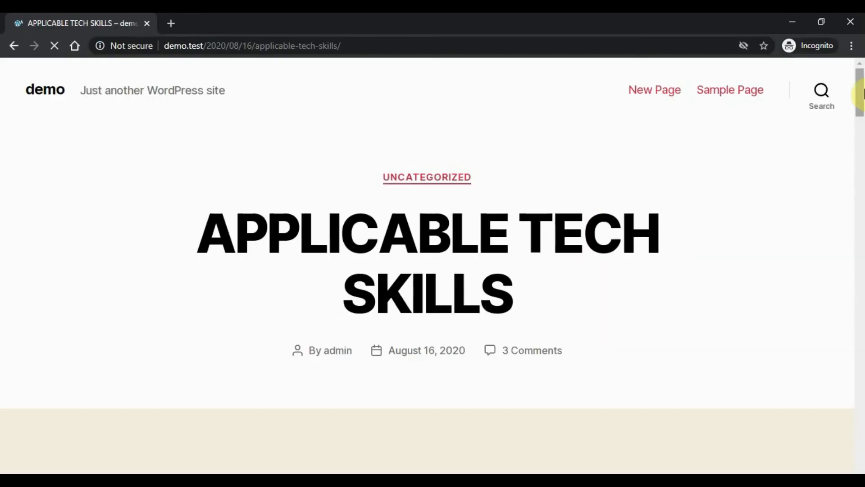
{"action": "left_click_drag", "start_coordinate": [859, 144], "coordinate": [861, 336]}
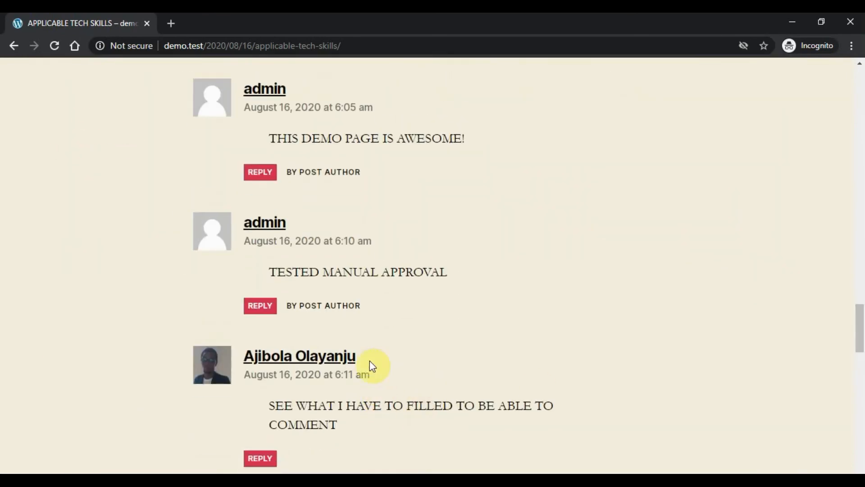
{"action": "left_click_drag", "start_coordinate": [369, 361], "coordinate": [235, 359]}
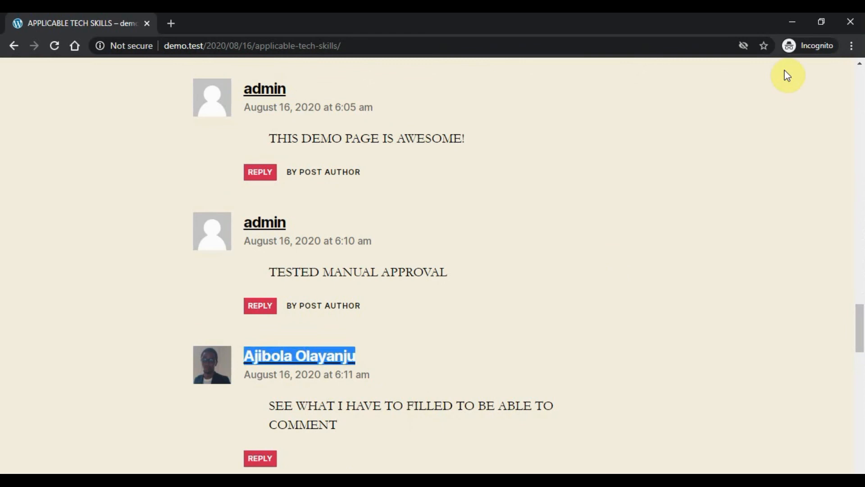
{"action": "left_click", "coordinate": [792, 22]}
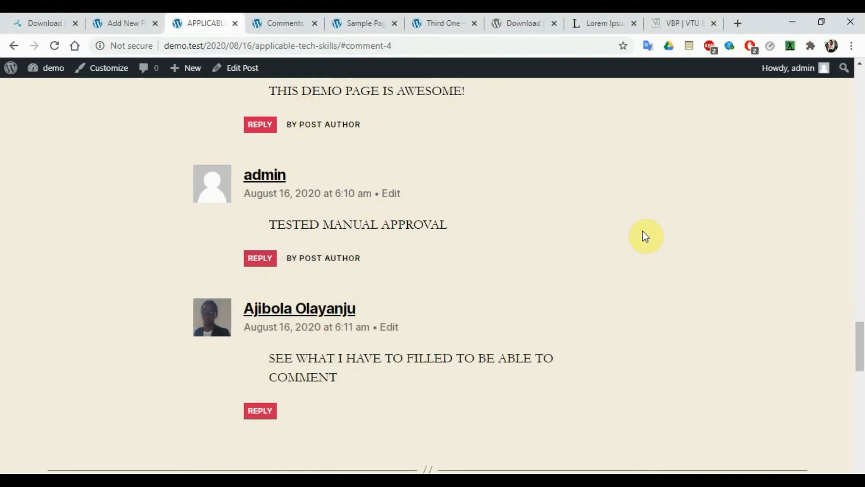
Return to the beginning of the post and switch to the course introduction video in VLC media player.
{"action": "scroll", "coordinate": [862, 160], "scroll_direction": "up", "scroll_amount": 5}
{"action": "scroll", "coordinate": [861, 160], "scroll_direction": "up", "scroll_amount": 15}
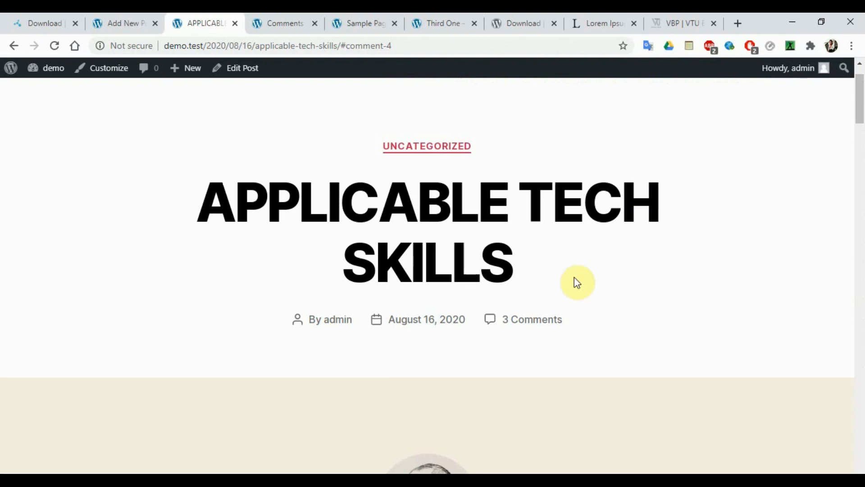
{"action": "left_click", "coordinate": [586, 481]}
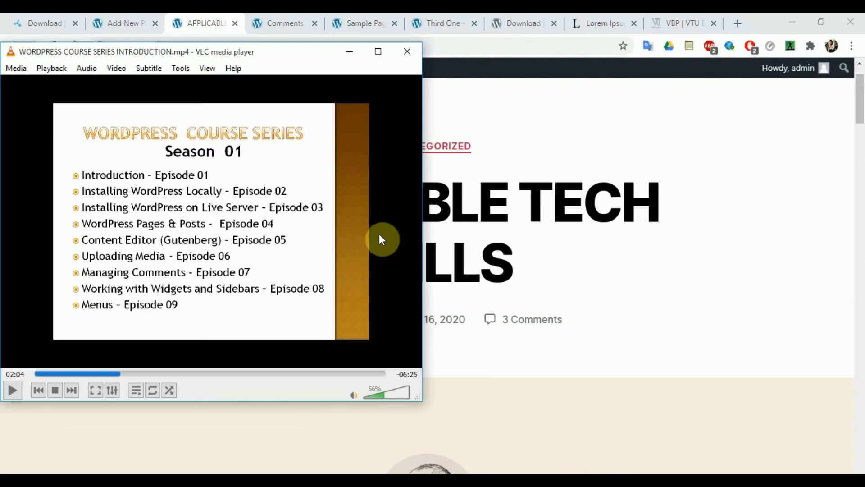